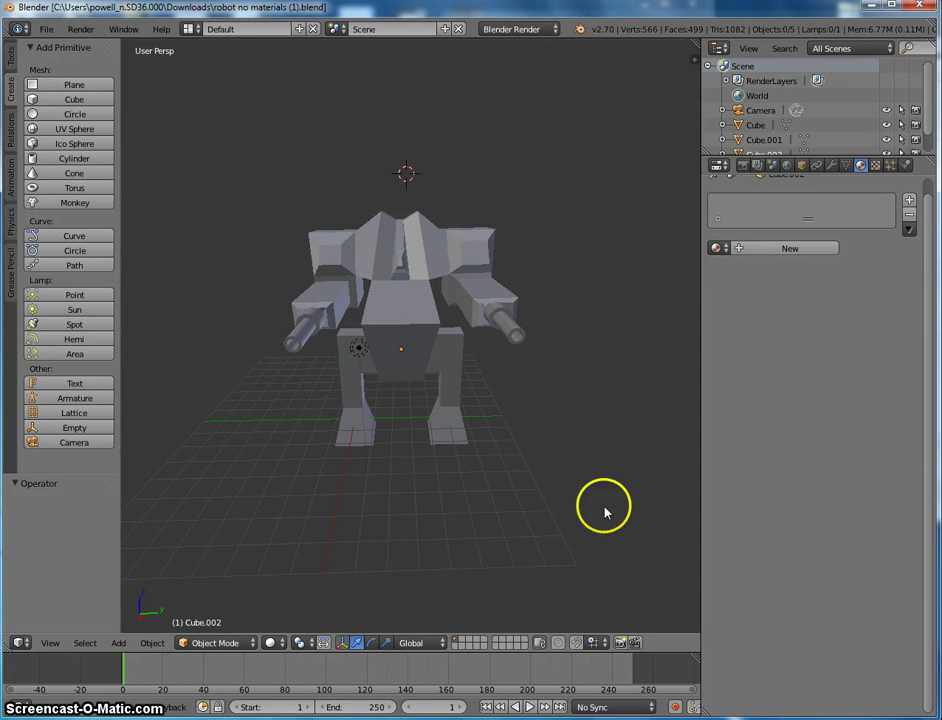
# Step: Orbit around the robot and select its two legs and body in the viewport
pyautogui.rightClick(376, 362)
pyautogui.moveTo(376, 362); pyautogui.dragTo(461, 368, button='middle')
pyautogui.rightClick(461, 368)
pyautogui.rightClick(365, 356)
pyautogui.rightClick(408, 340)
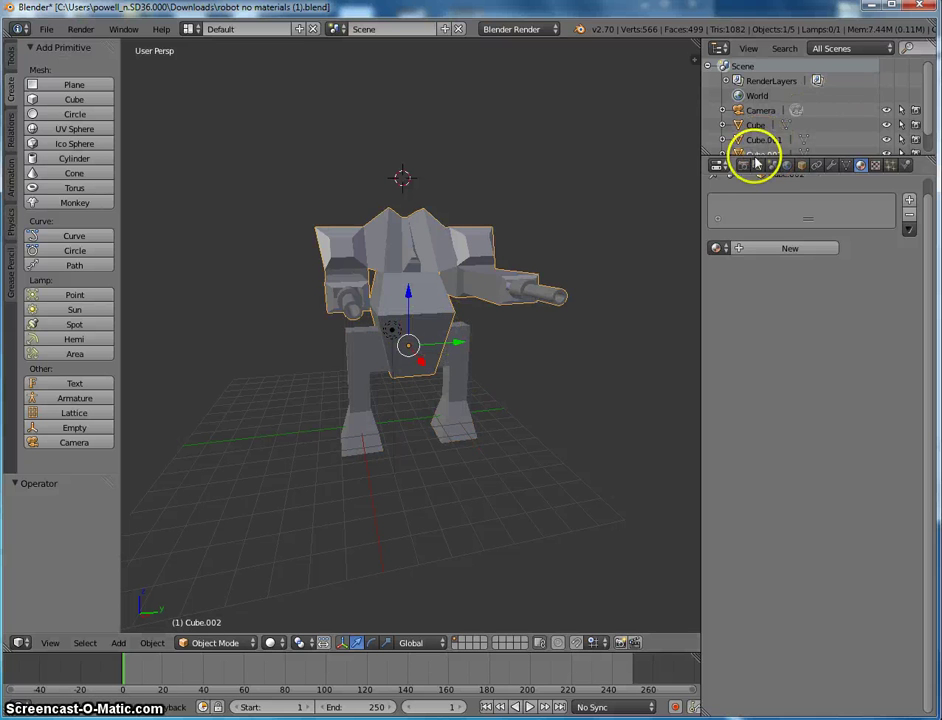
# Step: Enlarge the Outliner to list every object, then select Cube and Cube.002 there
pyautogui.moveTo(753, 158); pyautogui.dragTo(755, 215)
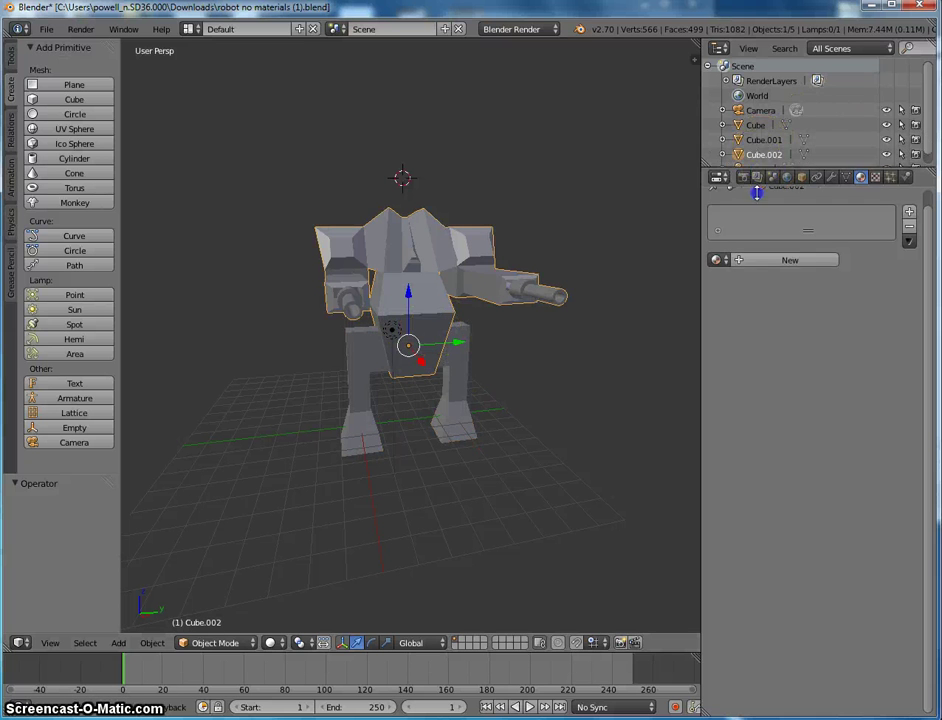
pyautogui.click(757, 127)
pyautogui.click(766, 154)
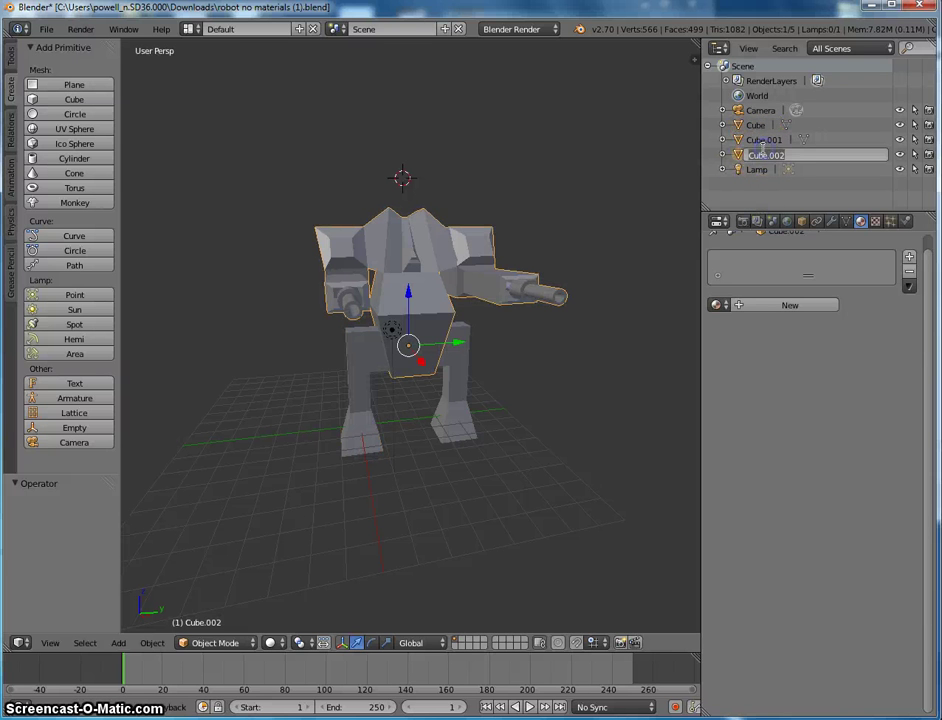
# Step: Rename Cube.002 to torso, Cube.001 to left leg and Cube to right leg in the Outliner
pyautogui.click(757, 127)
pyautogui.click(761, 141)
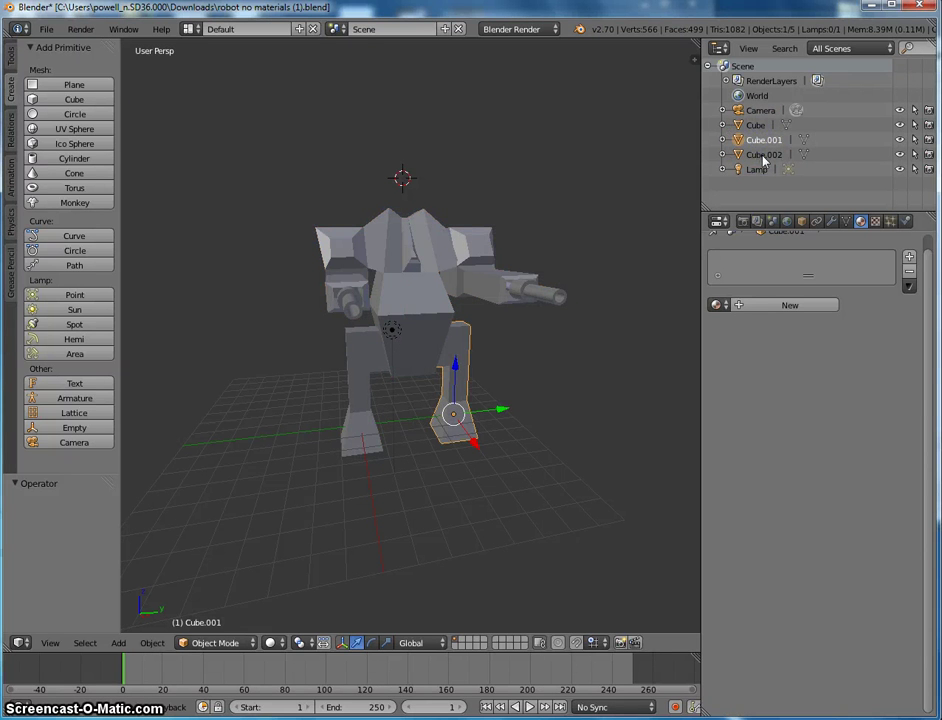
pyautogui.doubleClick(759, 155)
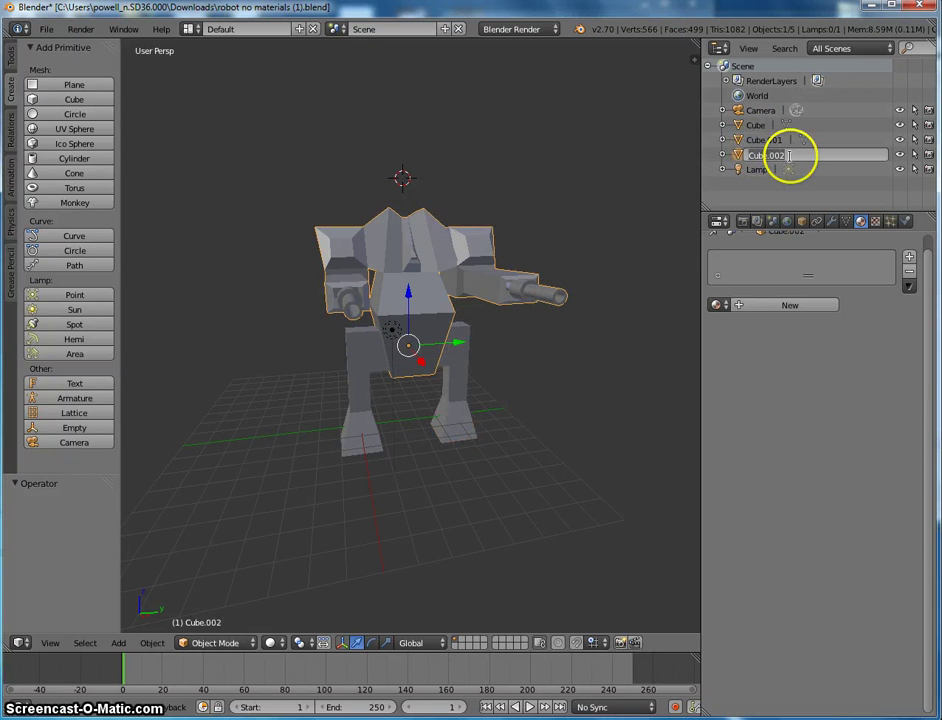
pyautogui.press('Return')
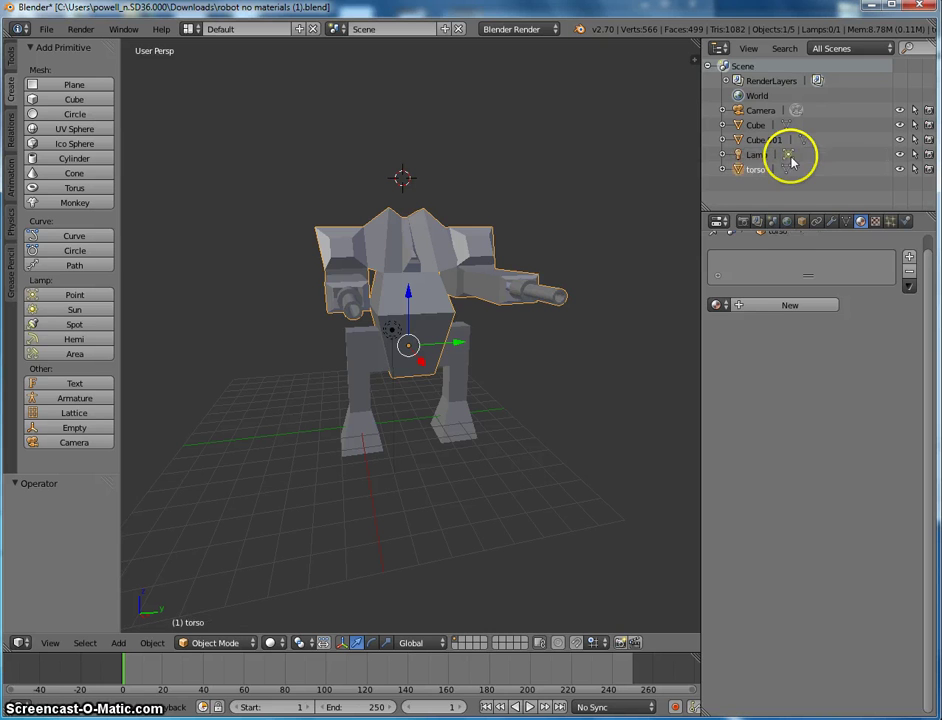
pyautogui.doubleClick(761, 140)
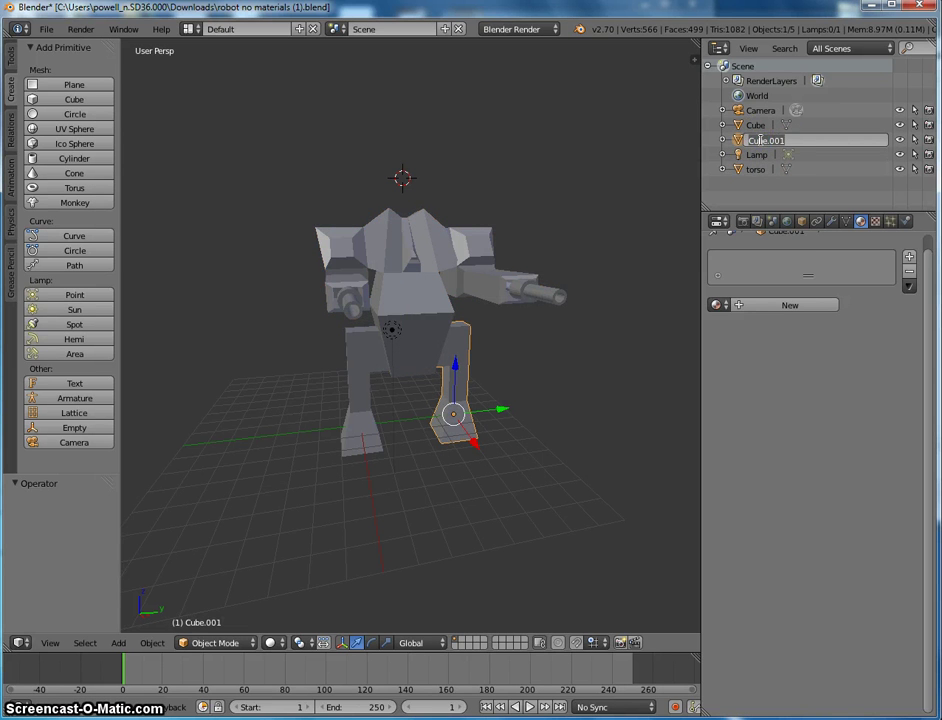
pyautogui.write('left leg')
pyautogui.press('Return')
pyautogui.doubleClick(757, 125)
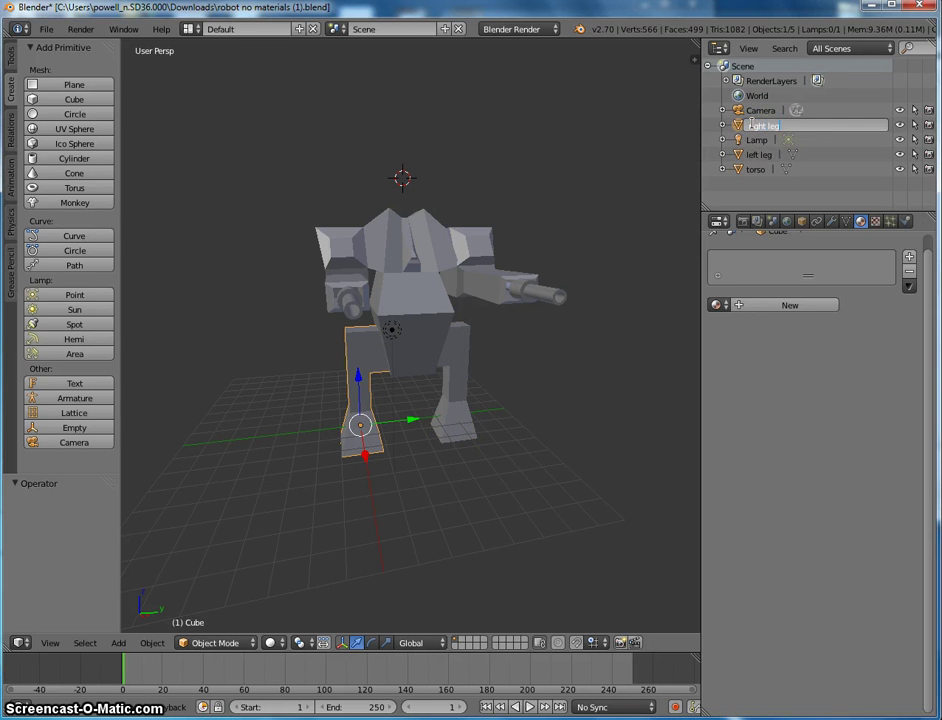
pyautogui.write('right leg')
pyautogui.press('Return')
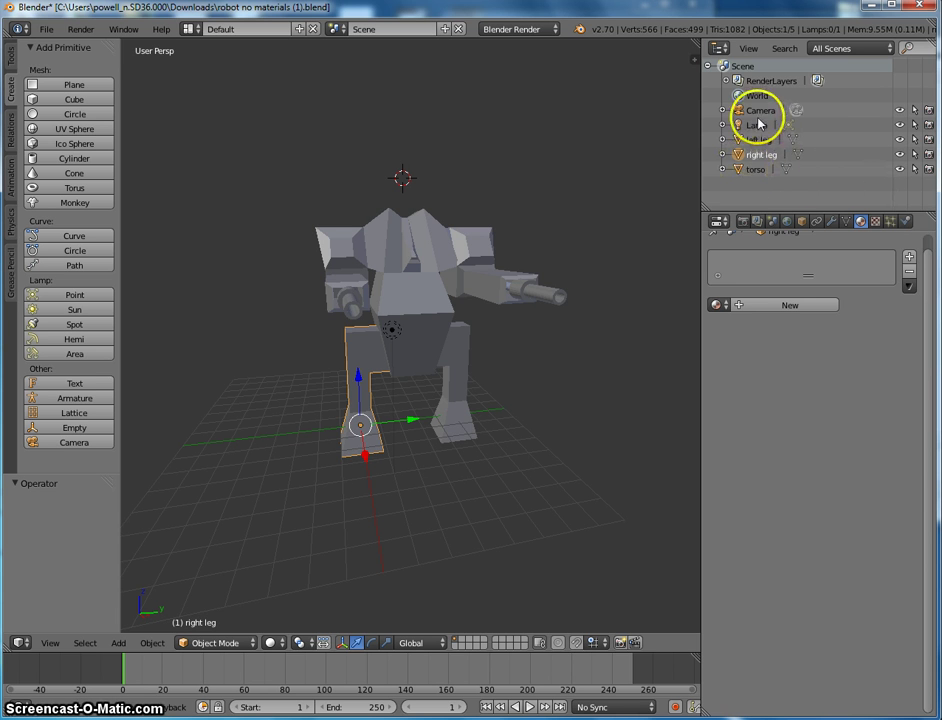
pyautogui.click(753, 169)
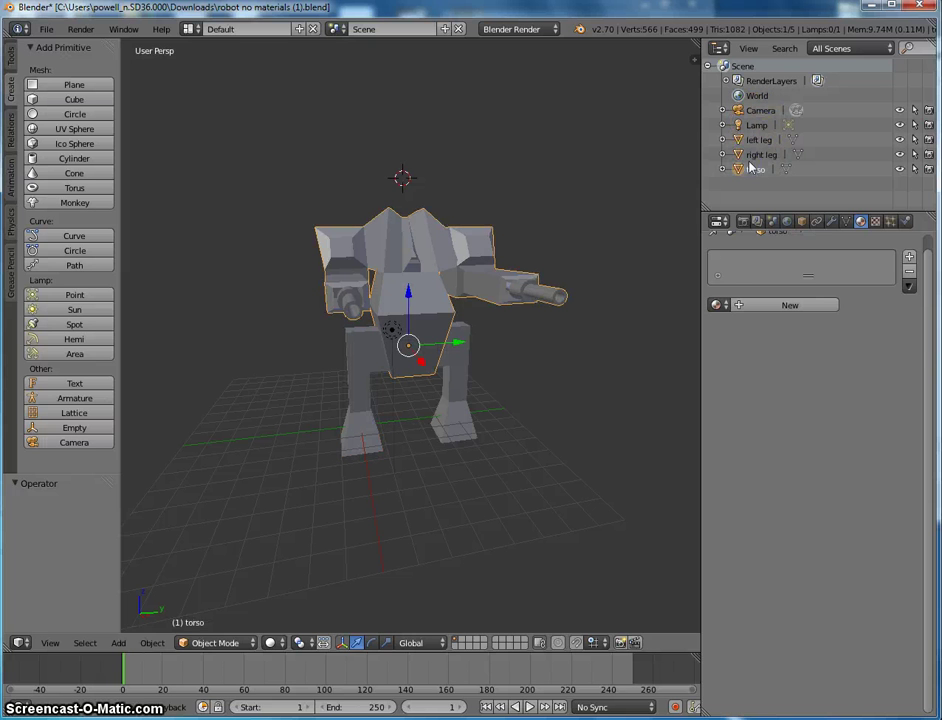
pyautogui.scroll(1, 810, 231)
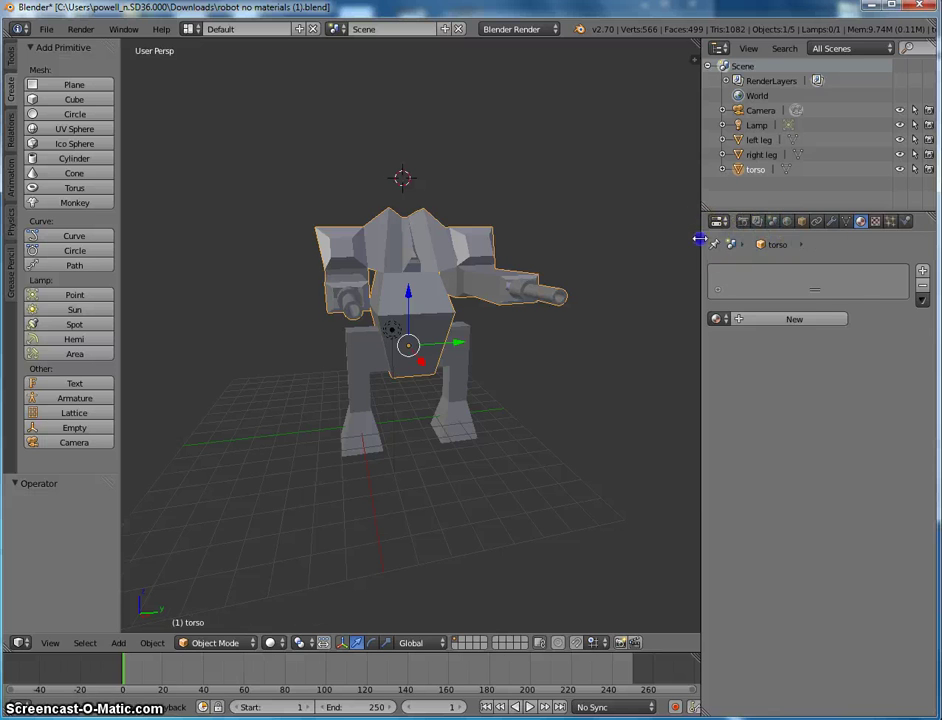
pyautogui.moveTo(722, 242); pyautogui.dragTo(813, 241)
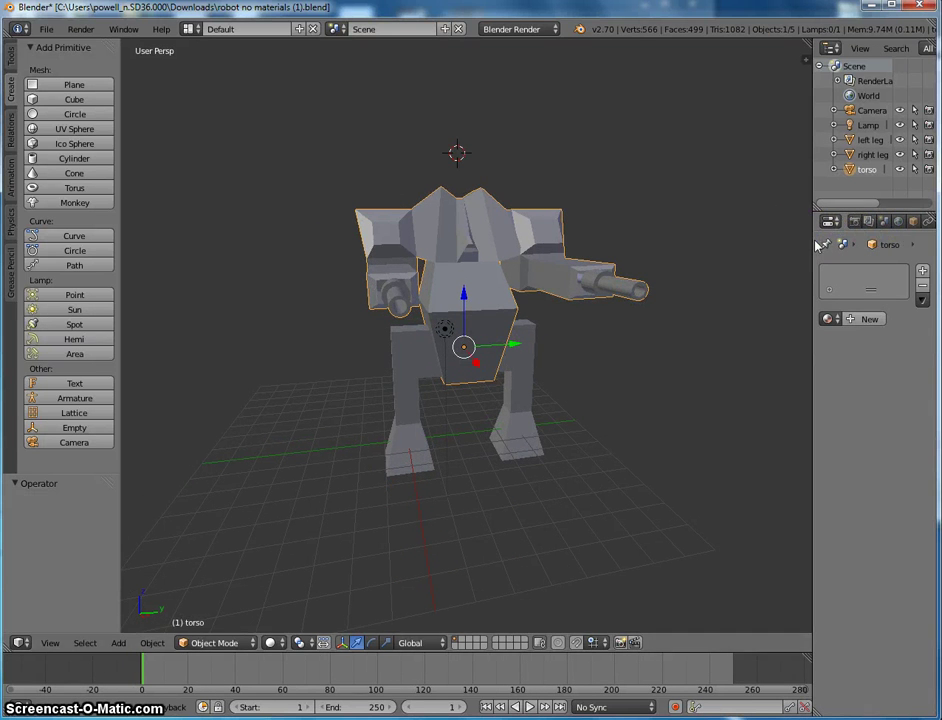
pyautogui.moveTo(816, 244); pyautogui.dragTo(718, 244)
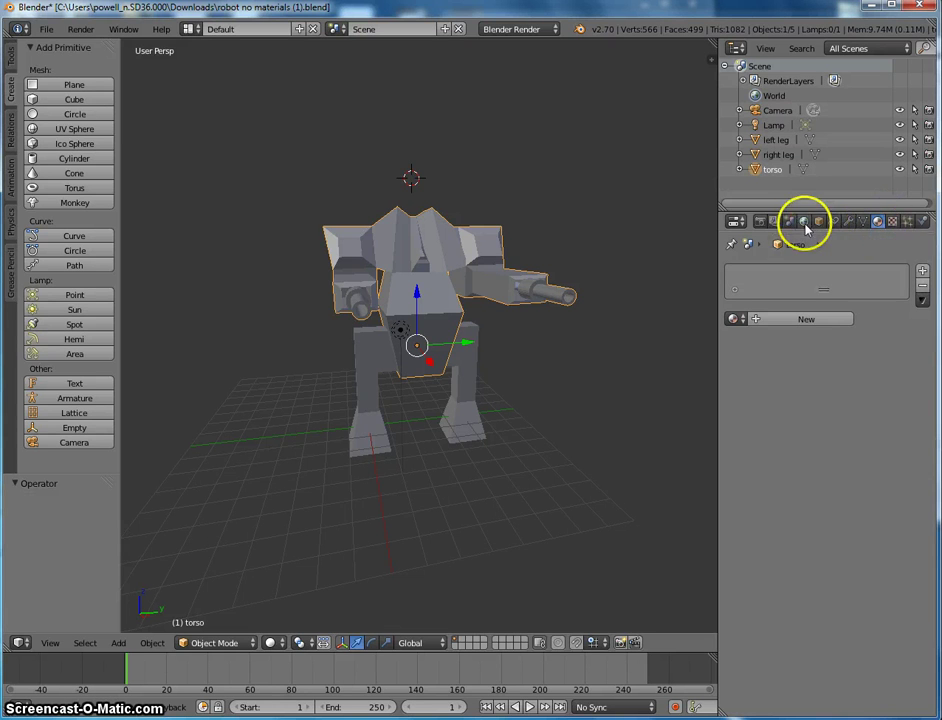
# Step: Add a material slot to the torso and create a new default material named Material
pyautogui.click(878, 223)
pyautogui.click(920, 272)
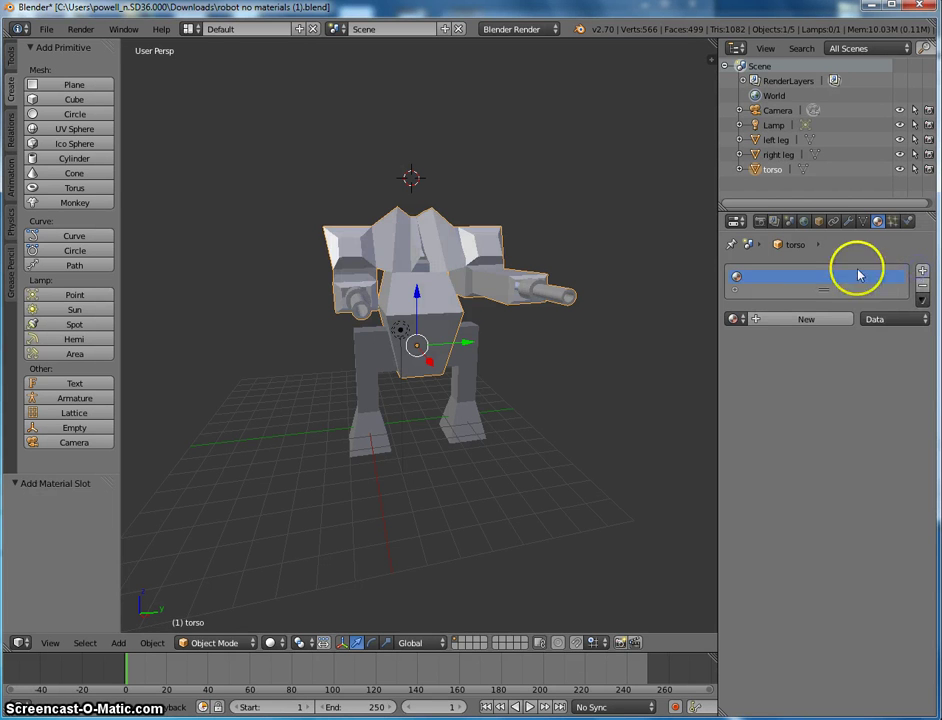
pyautogui.click(778, 320)
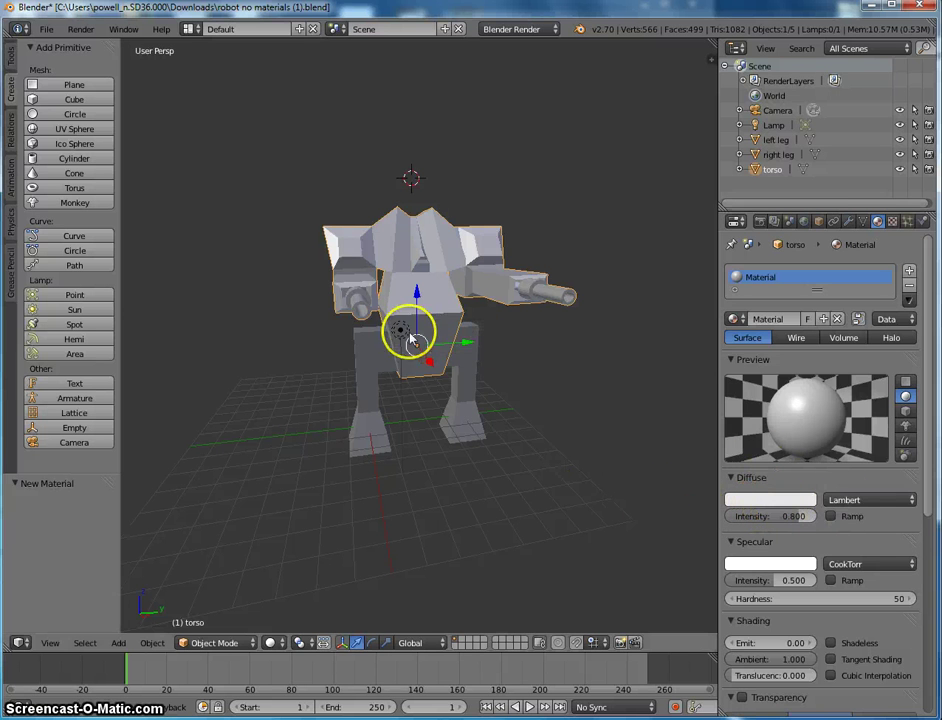
# Step: Set the torso material's diffuse colour to light green with intensity 0.300
pyautogui.click(797, 501)
pyautogui.moveTo(737, 331); pyautogui.dragTo(716, 337)
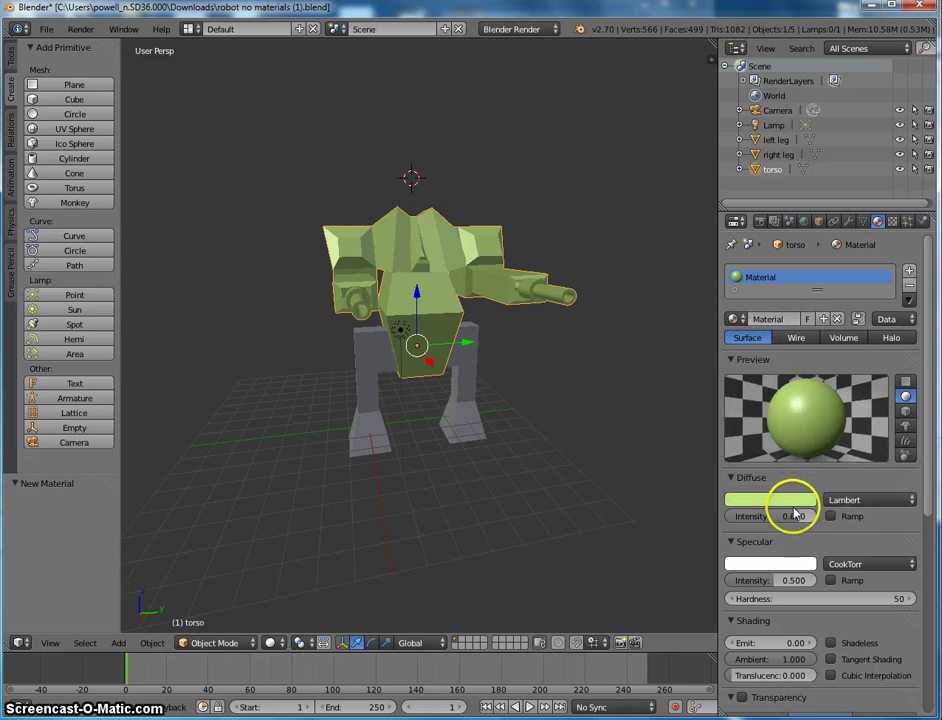
pyautogui.moveTo(793, 515); pyautogui.dragTo(752, 516)
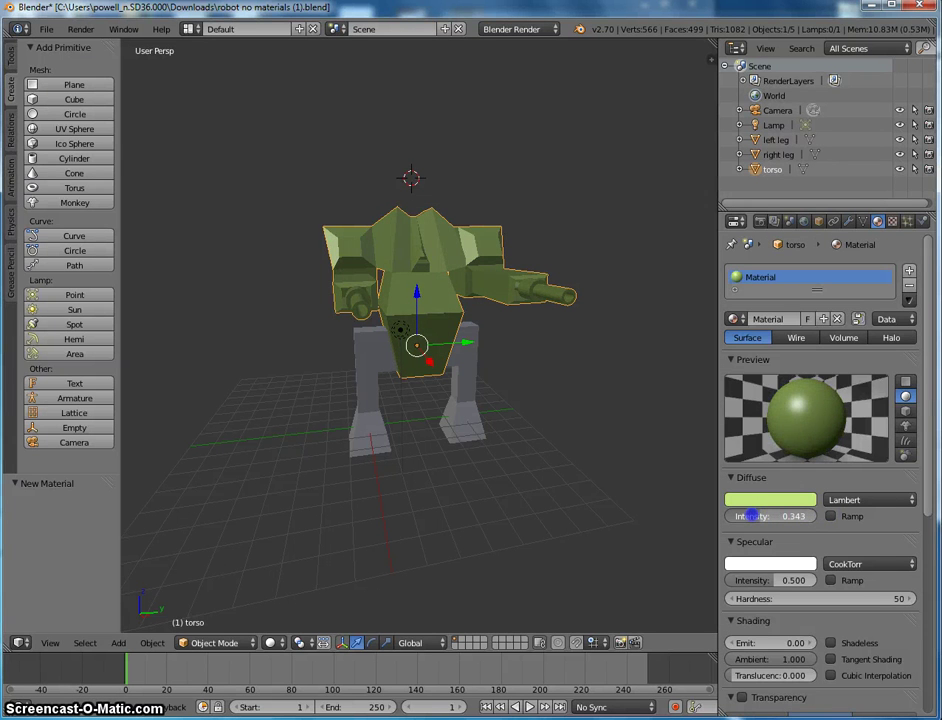
pyautogui.scroll(-4, 797, 544)
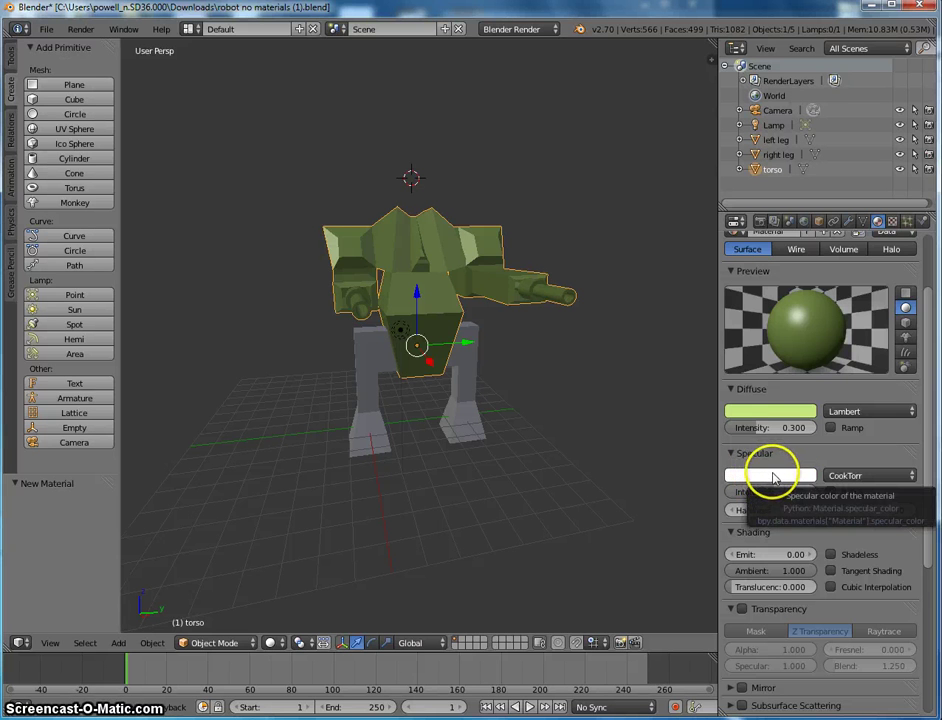
# Step: Set the torso material's specular colour to pure red, removing all blue
pyautogui.click(774, 474)
pyautogui.moveTo(753, 353); pyautogui.dragTo(738, 405)
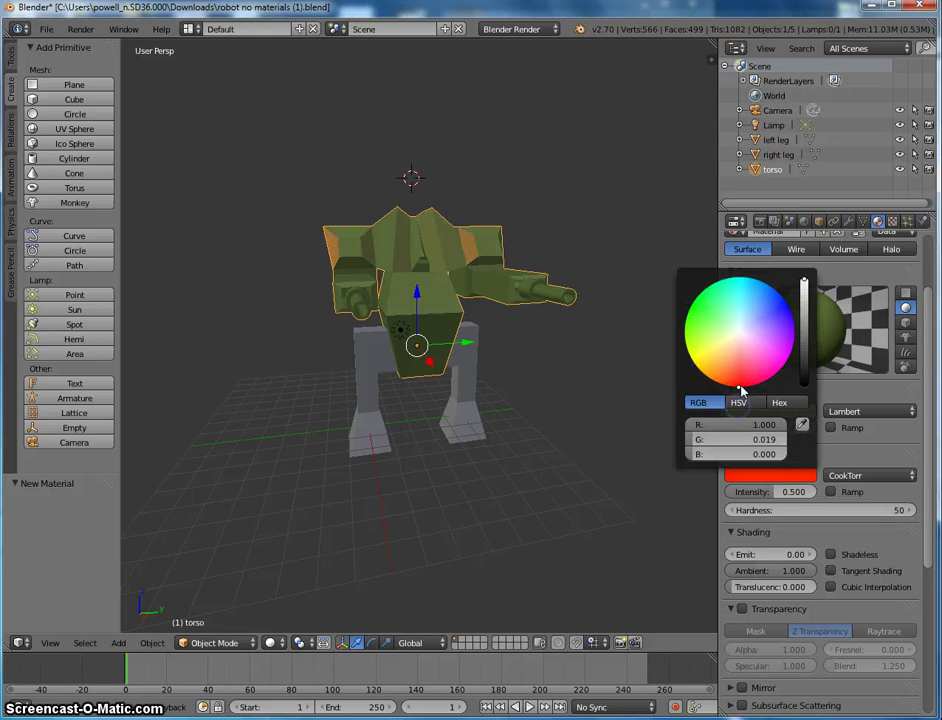
pyautogui.moveTo(740, 356)
pyautogui.mouseDown()
pyautogui.moveTo(737, 332)
pyautogui.moveTo(737, 408)
pyautogui.moveTo(738, 388)
pyautogui.moveTo(800, 345)
pyautogui.moveTo(822, 398)
pyautogui.mouseUp()
pyautogui.moveTo(767, 454); pyautogui.dragTo(740, 454)
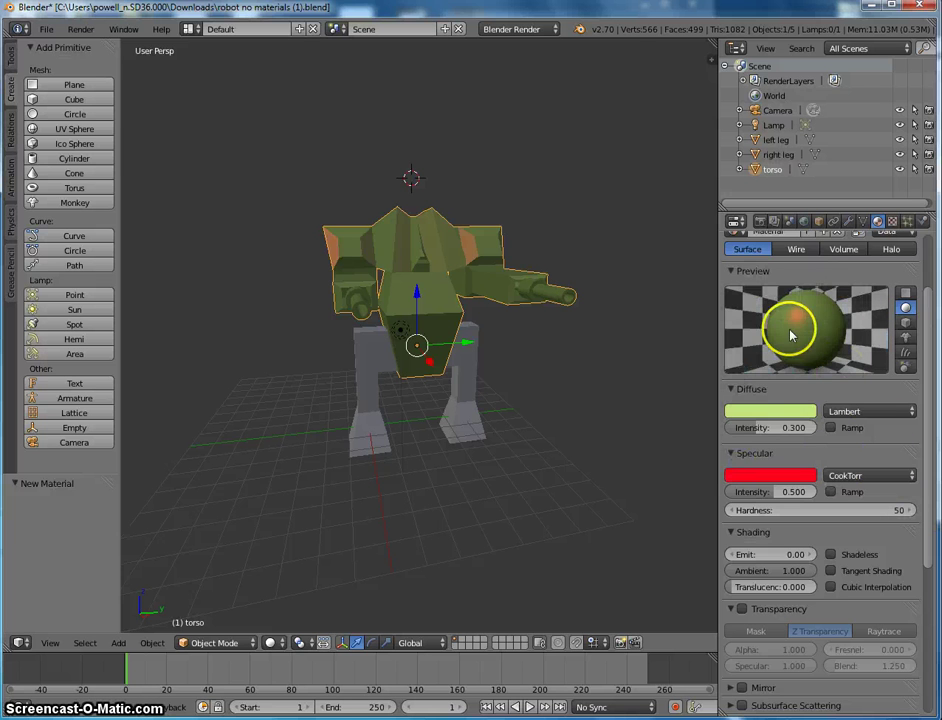
# Step: Preview the material on a cube, monkey and sky sphere, then return to the checkered sphere
pyautogui.click(905, 322)
pyautogui.click(905, 337)
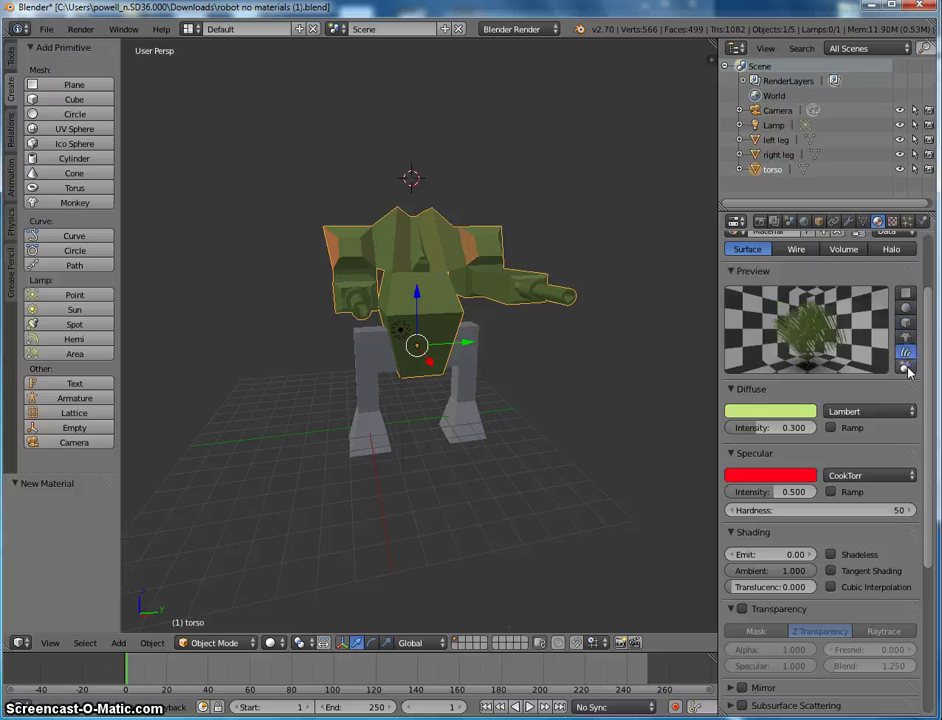
pyautogui.click(905, 366)
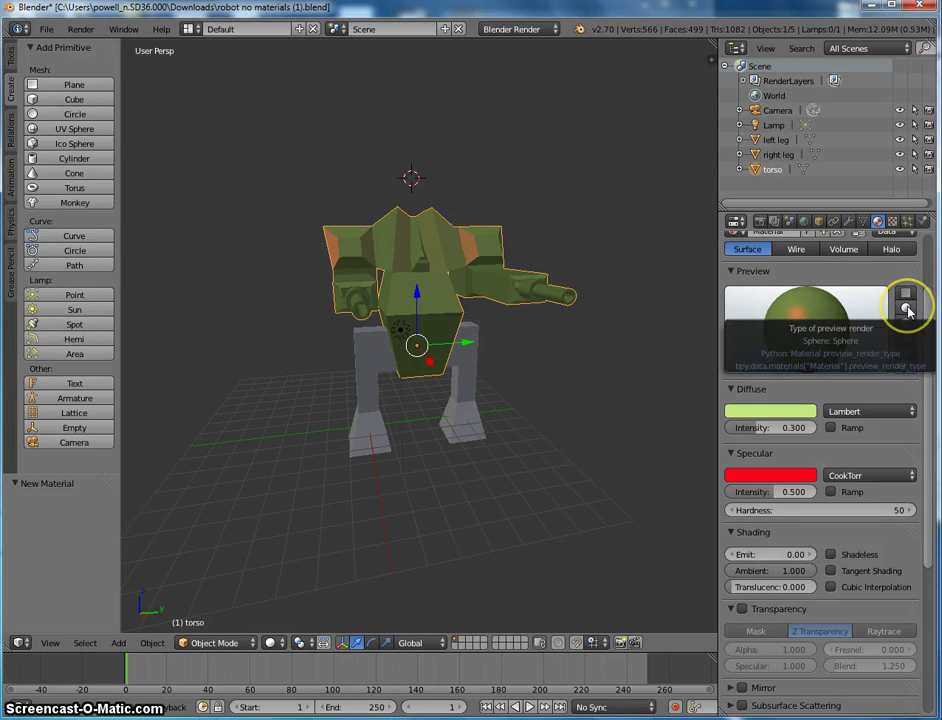
pyautogui.click(906, 309)
# Step: Raise the material's translucency and review the Shading, Transparency and Options panels
pyautogui.scroll(-1, 780, 560)
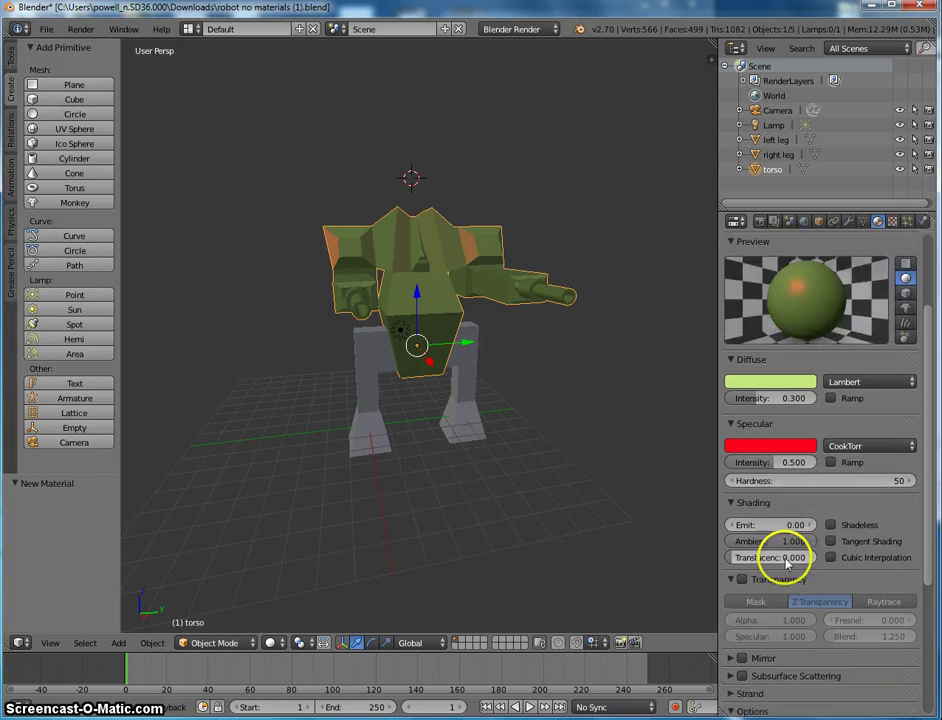
pyautogui.moveTo(744, 564); pyautogui.dragTo(793, 557)
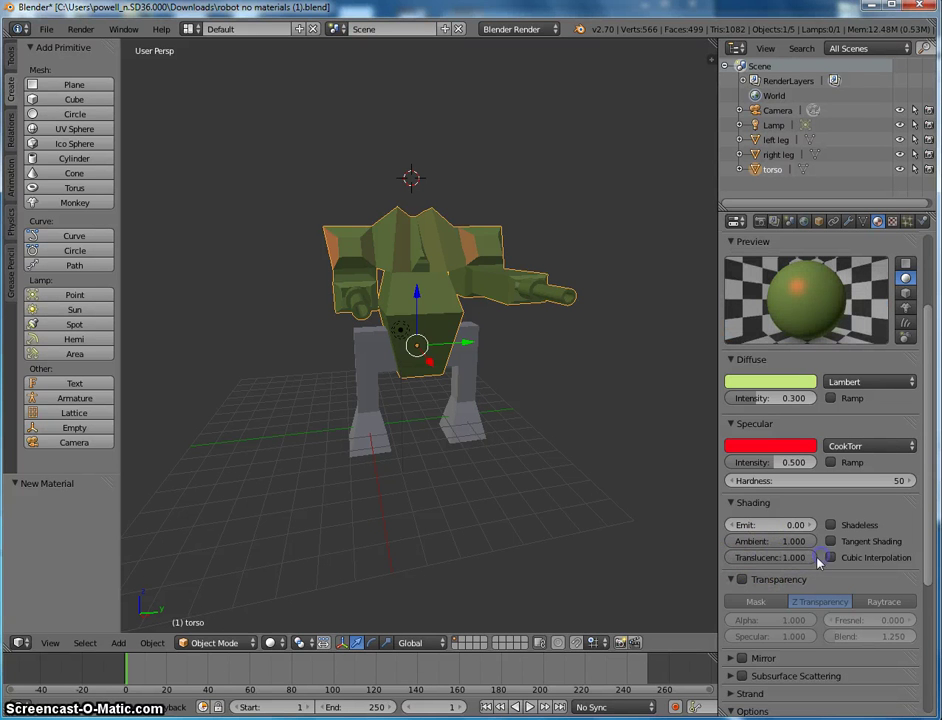
pyautogui.click(733, 540)
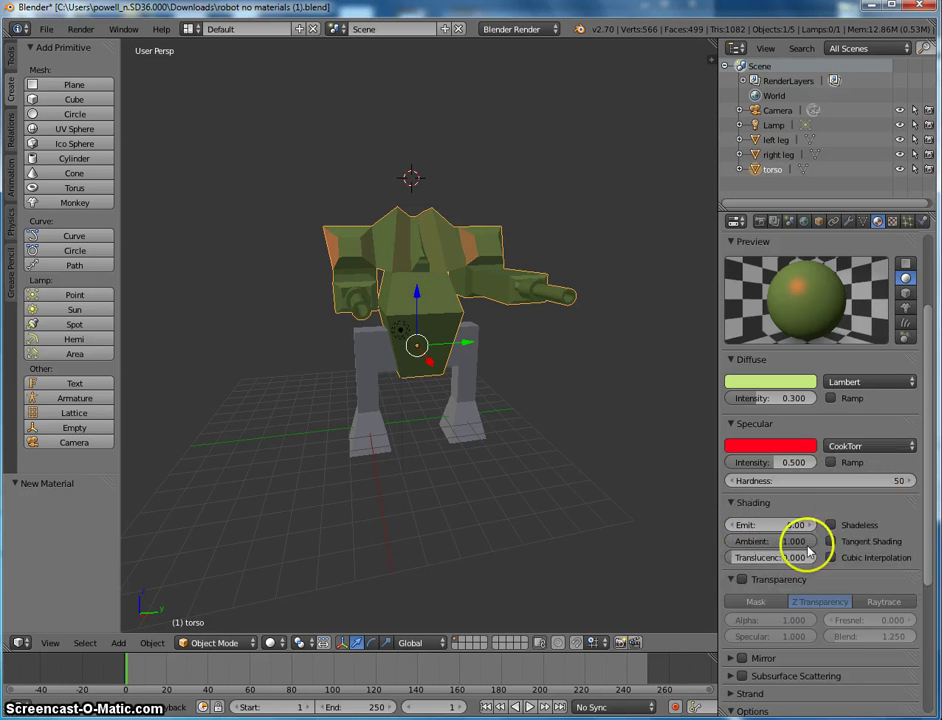
pyautogui.scroll(-4, 820, 538)
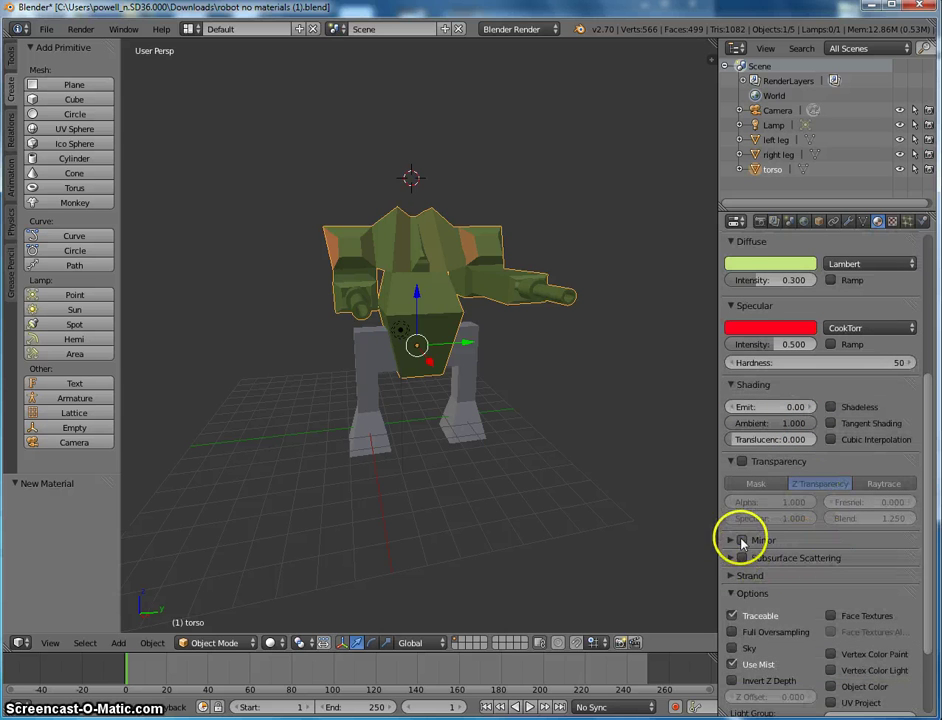
pyautogui.scroll(-2, 795, 521)
pyautogui.scroll(6, 790, 519)
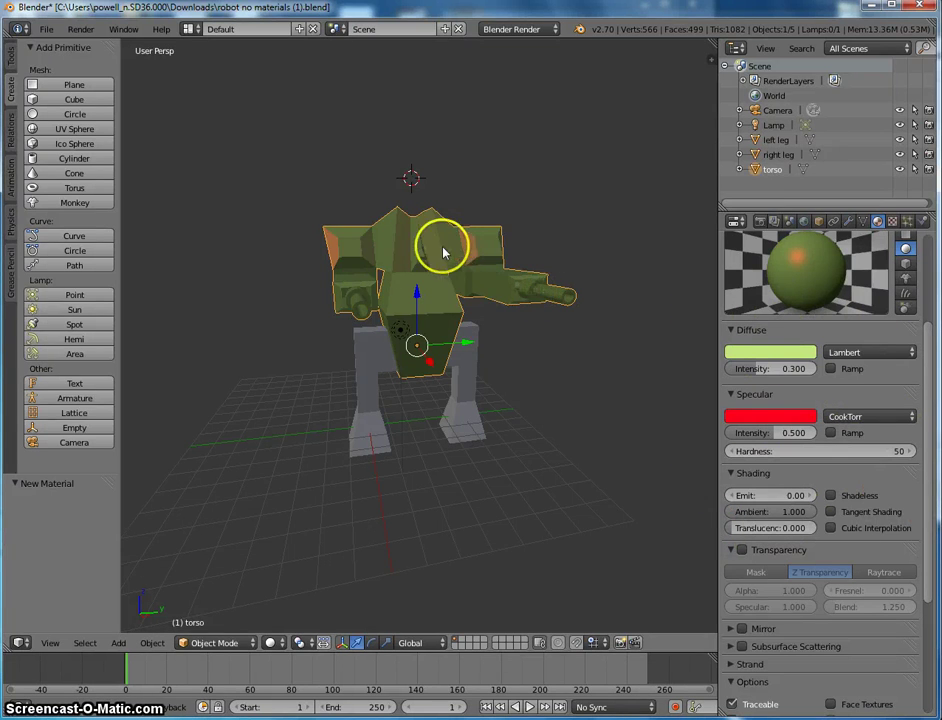
# Step: Put the torso into Edit Mode and look down into its neck opening
pyautogui.scroll(5, 441, 250)
pyautogui.scroll(-3, 400, 258)
pyautogui.moveTo(376, 259); pyautogui.dragTo(395, 238, button='middle')
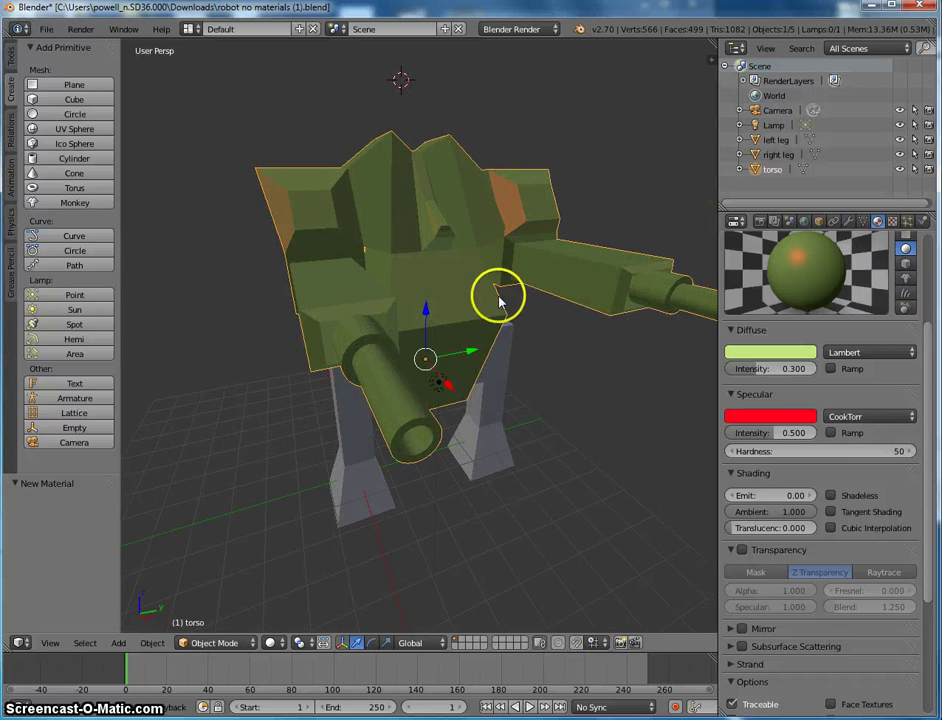
pyautogui.press('Tab')
pyautogui.moveTo(503, 269); pyautogui.dragTo(444, 259, button='middle')
pyautogui.scroll(5, 414, 231)
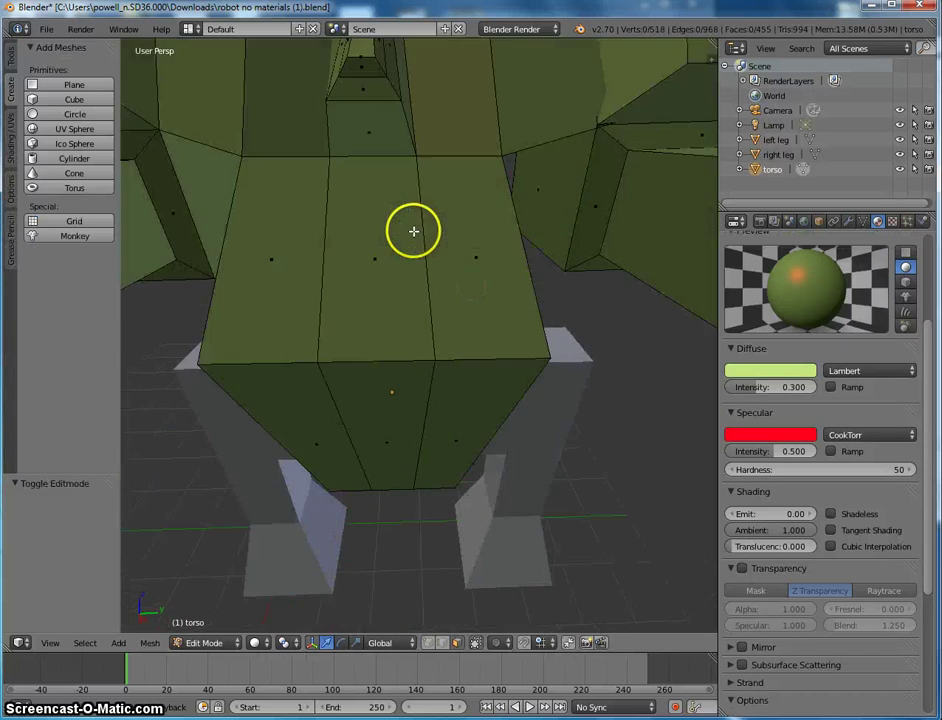
pyautogui.scroll(2, 388, 185)
pyautogui.moveTo(384, 197); pyautogui.dragTo(404, 308, button='middle')
# Step: Select the bottom and wall faces of the torso's neck recess
pyautogui.rightClick(395, 398)
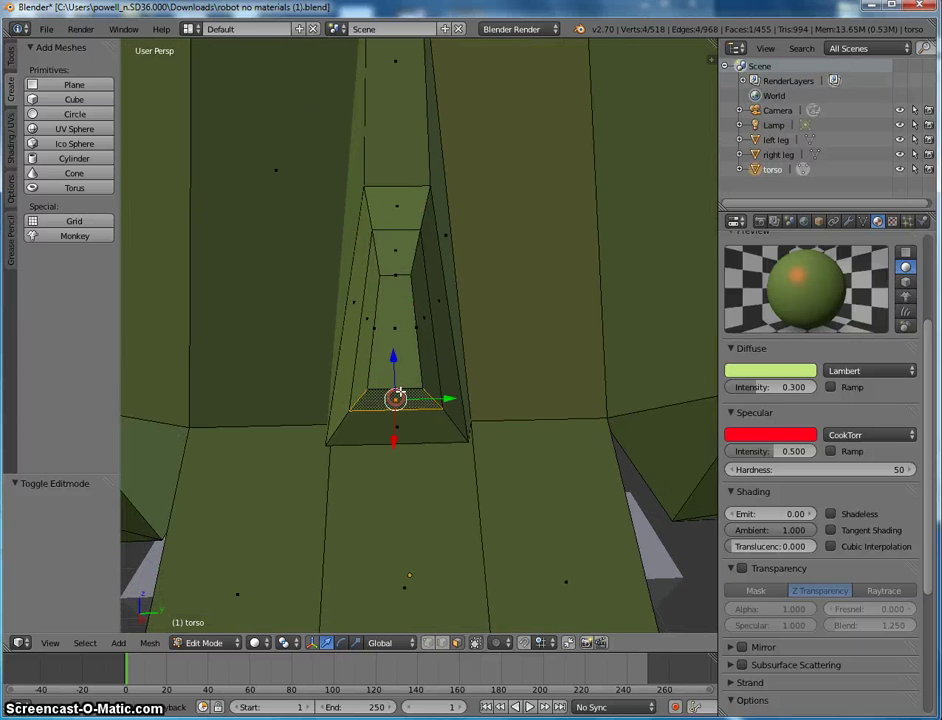
pyautogui.keyDown('alt'); pyautogui.rightClick(419, 326); pyautogui.keyUp('alt')
pyautogui.keyDown('alt'); pyautogui.rightClick(393, 257); pyautogui.keyUp('alt')
pyautogui.keyDown('alt'); pyautogui.rightClick(372, 311); pyautogui.keyUp('alt')
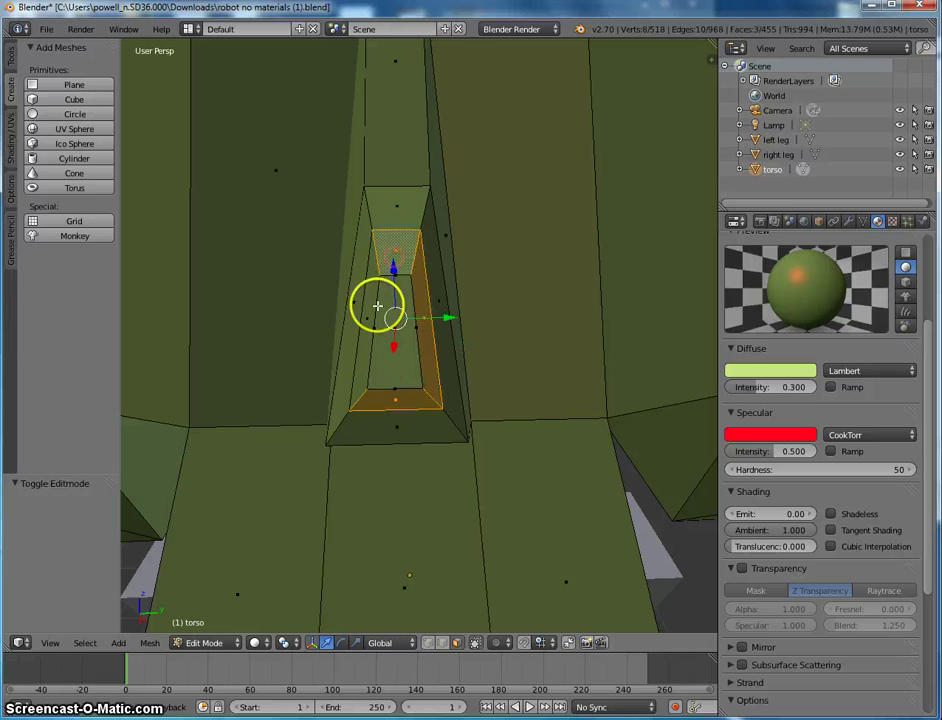
pyautogui.keyDown('shift'); pyautogui.rightClick(390, 321); pyautogui.keyUp('shift')
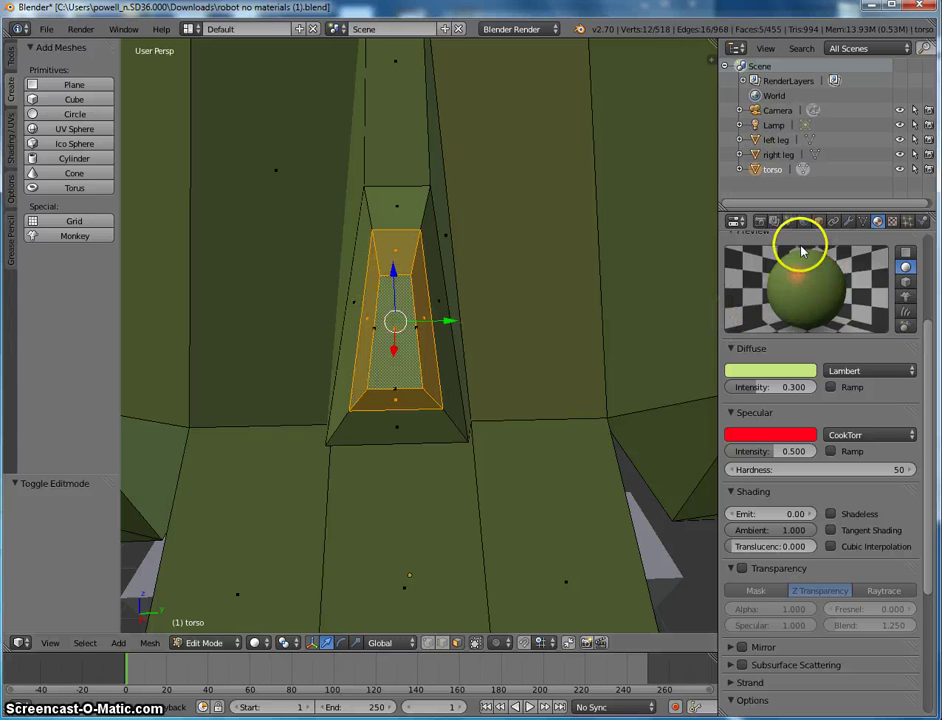
# Step: Create Material.001 with a red diffuse, assign it to the recess faces, then deselect all
pyautogui.moveTo(929, 358); pyautogui.dragTo(932, 254)
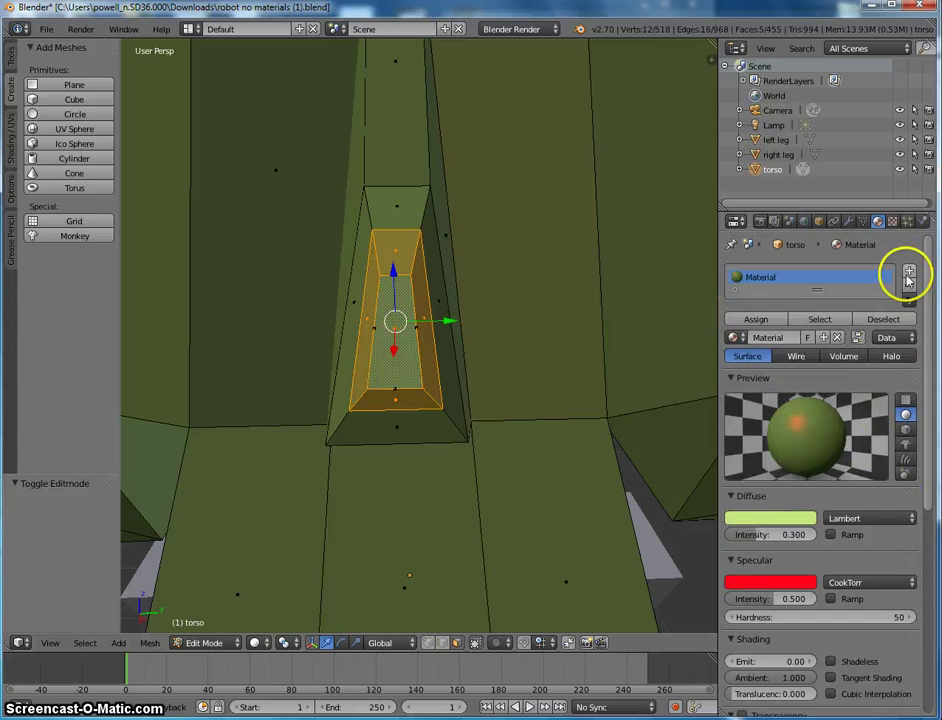
pyautogui.click(909, 272)
pyautogui.click(808, 346)
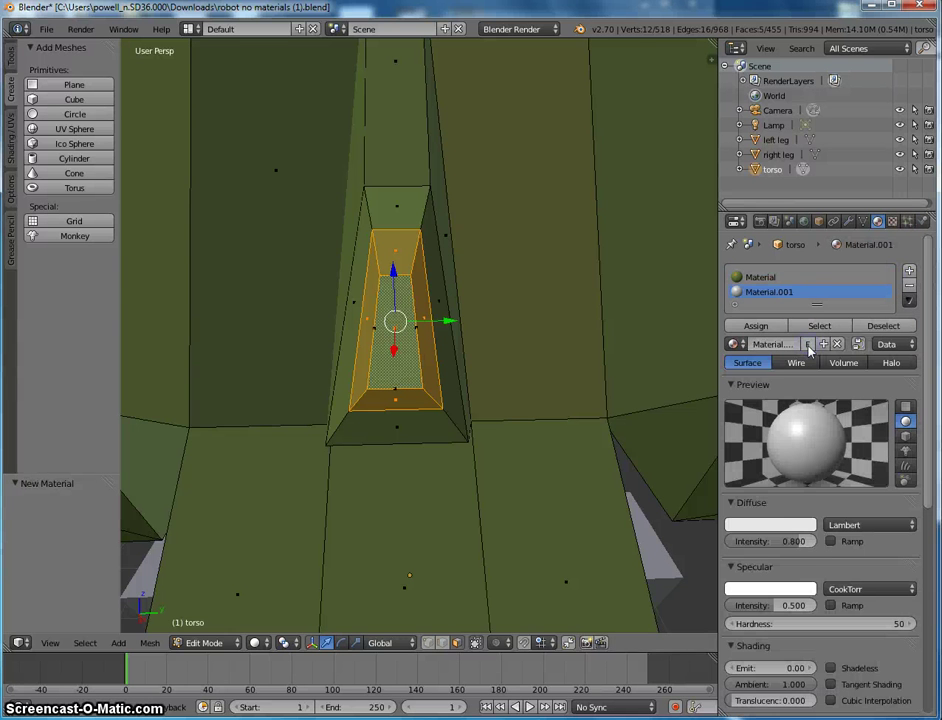
pyautogui.click(799, 525)
pyautogui.click(737, 422)
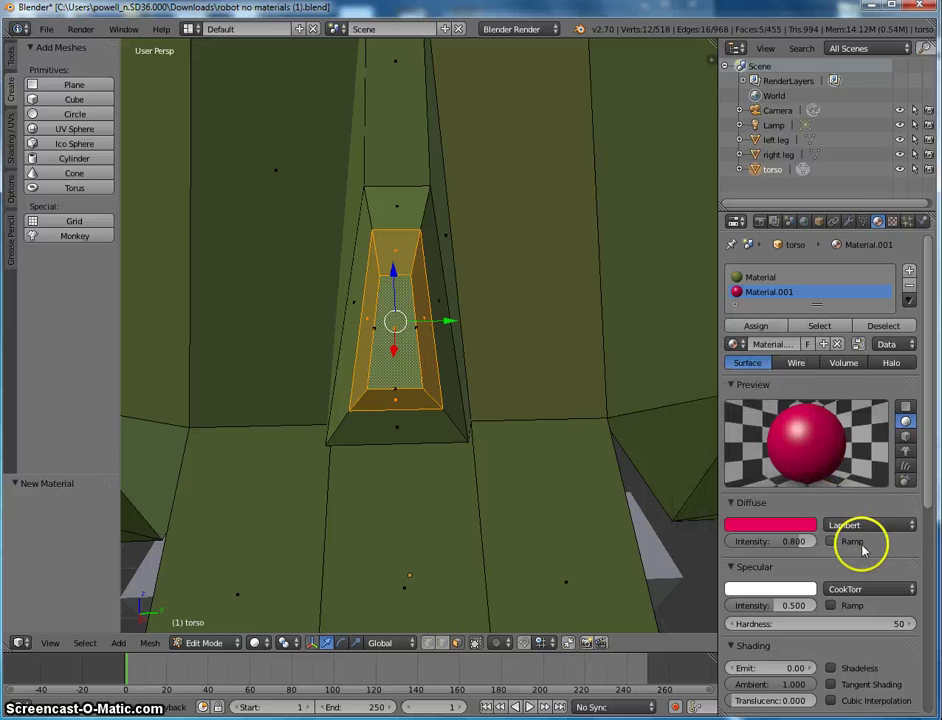
pyautogui.click(757, 325)
pyautogui.scroll(-8, 527, 384)
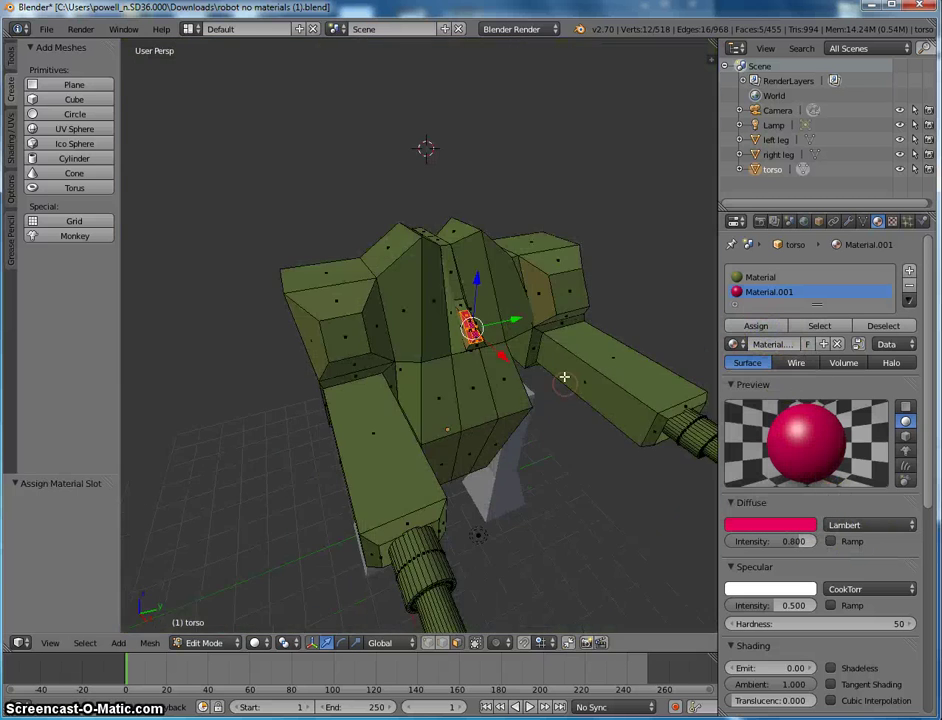
pyautogui.press('a')
pyautogui.moveTo(580, 434); pyautogui.dragTo(570, 397, button='middle')
# Step: Return to Object Mode, F12 test-render the green robot with red cockpit, then close the render
pyautogui.press('Tab')
pyautogui.moveTo(533, 363); pyautogui.dragTo(479, 370, button='middle')
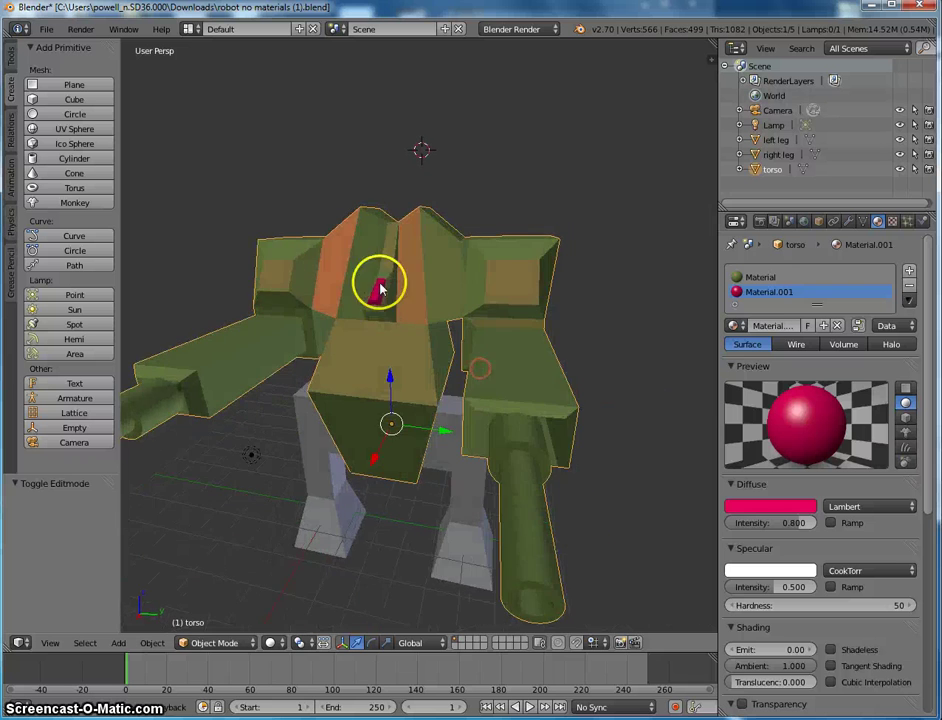
pyautogui.moveTo(381, 288); pyautogui.dragTo(483, 326, button='middle')
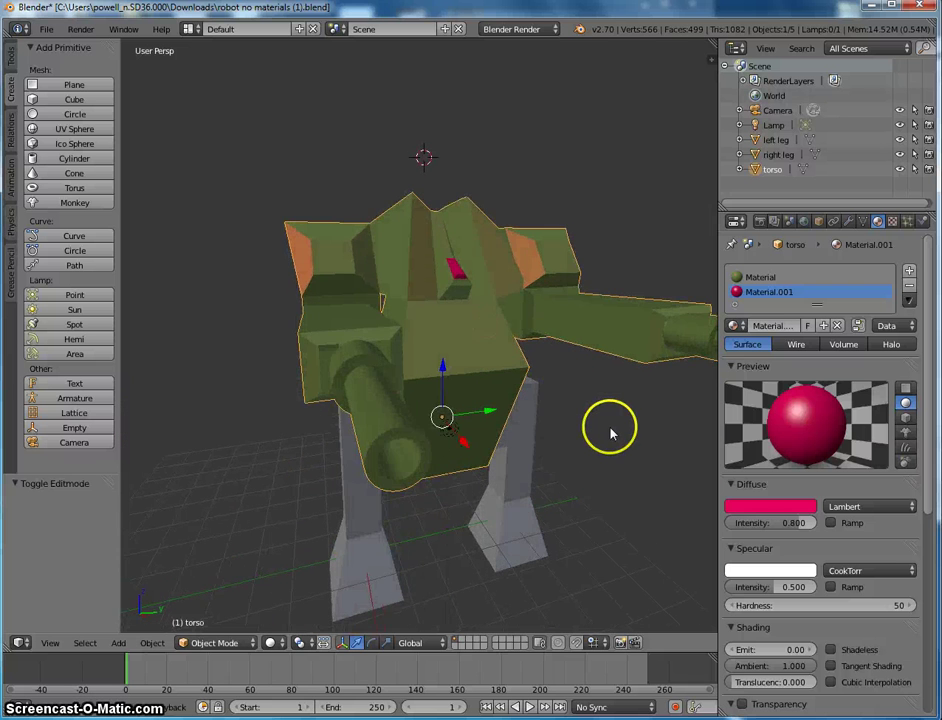
pyautogui.press('F12')
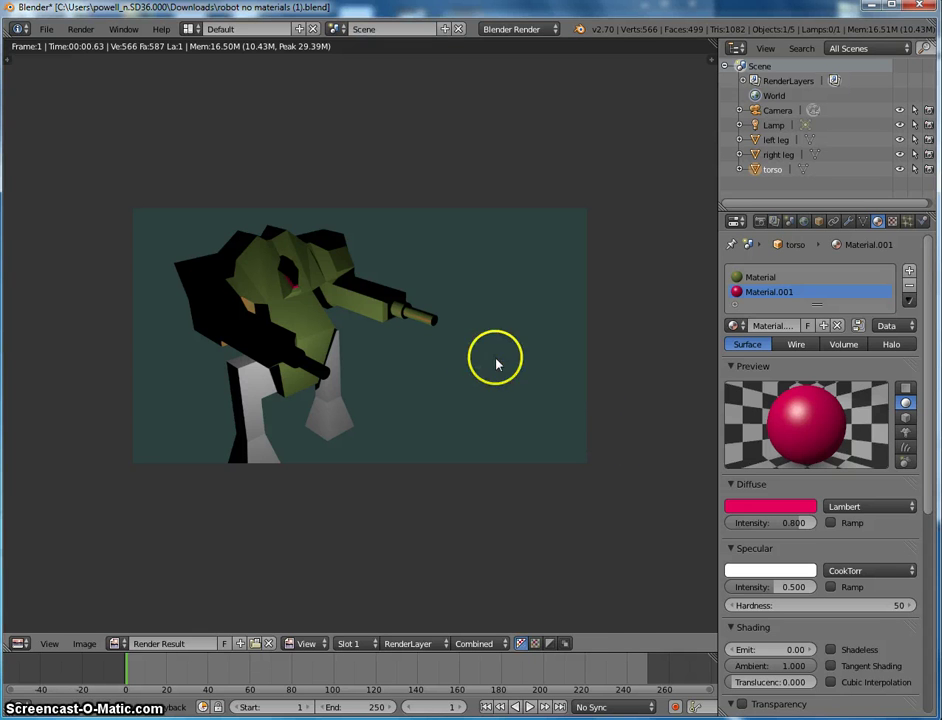
pyautogui.press('Escape')
pyautogui.moveTo(431, 354); pyautogui.dragTo(575, 385, button='middle')
pyautogui.moveTo(632, 381); pyautogui.dragTo(566, 367, button='middle')
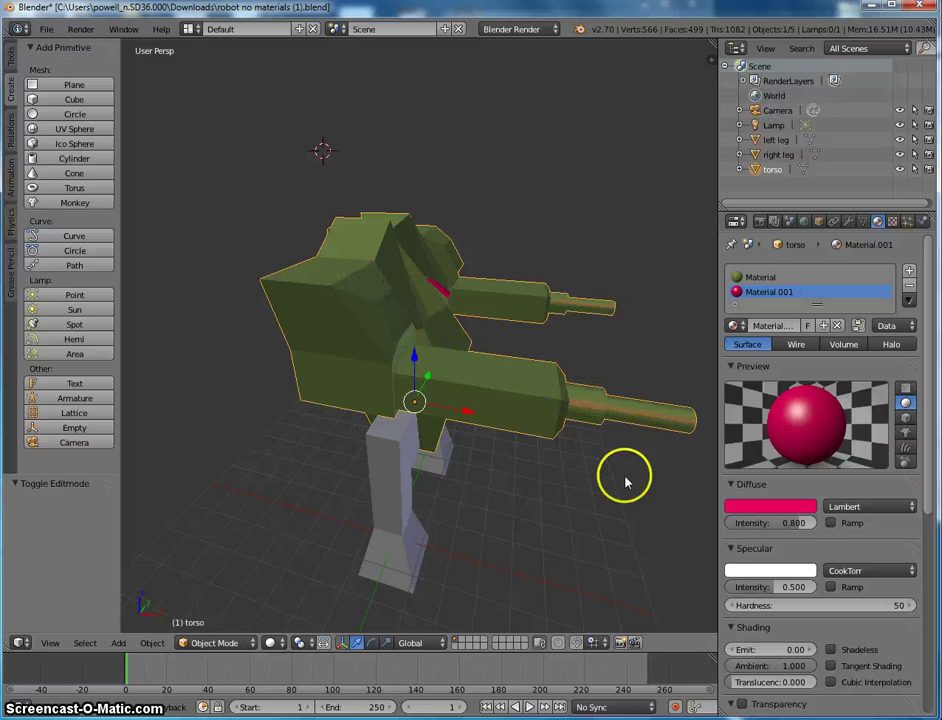
# Step: In Edit Mode, switch to front wireframe view and box-select both gun barrels
pyautogui.moveTo(648, 457); pyautogui.dragTo(644, 442, button='middle')
pyautogui.press('Tab')
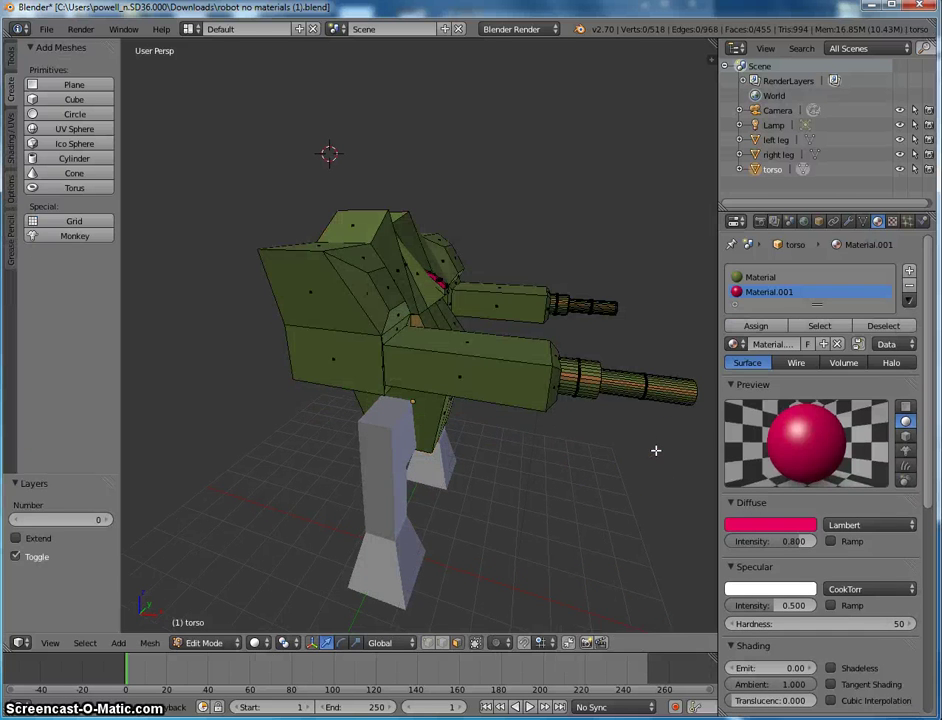
pyautogui.press('KP_3')
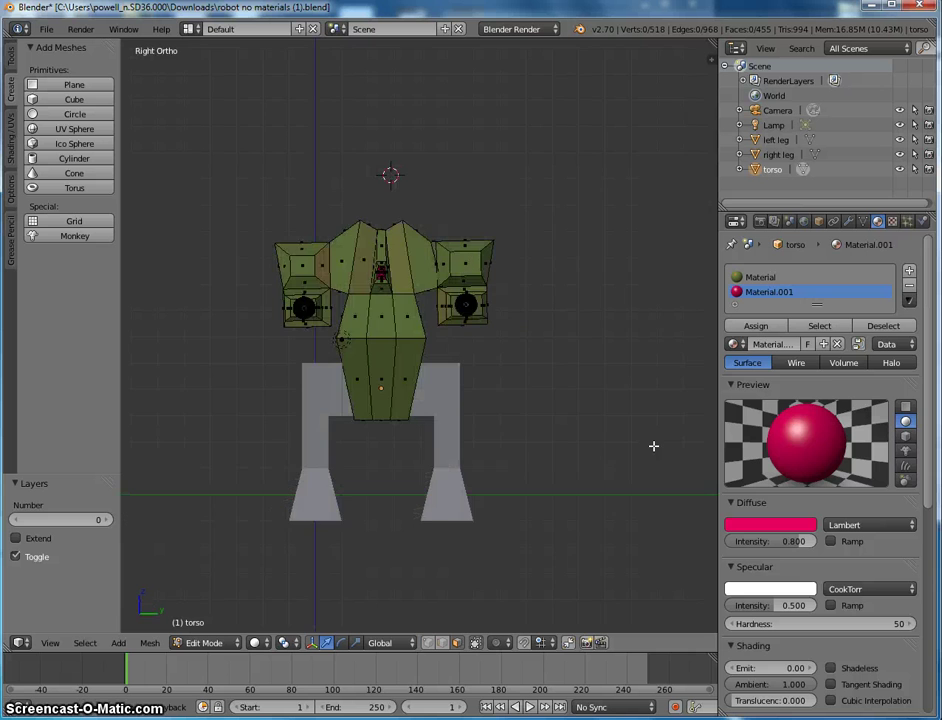
pyautogui.press('KP_1')
pyautogui.press('z')
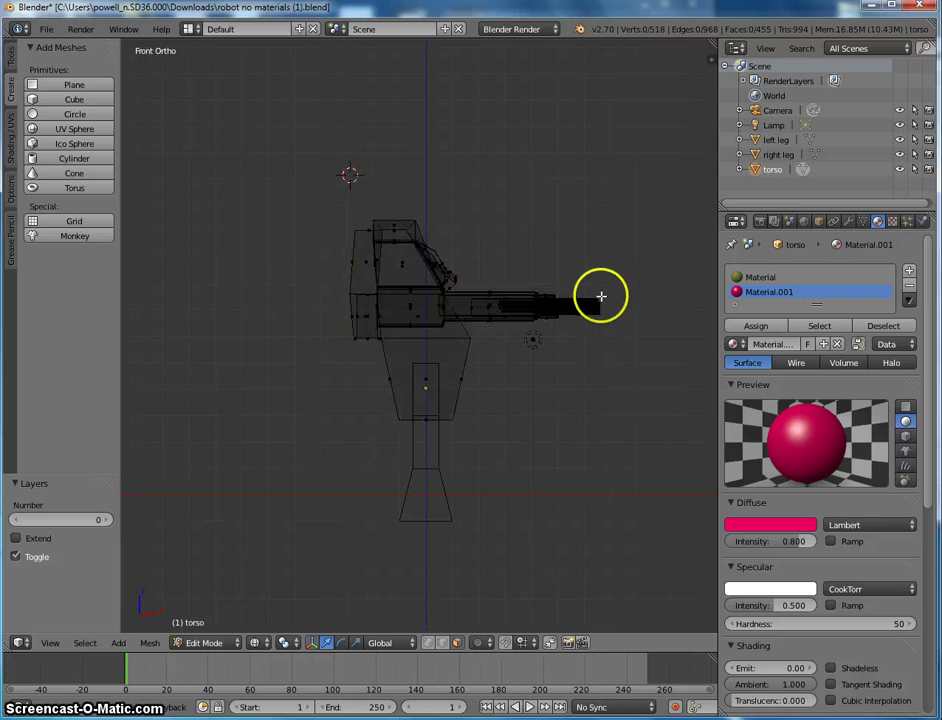
pyautogui.scroll(5, 628, 293)
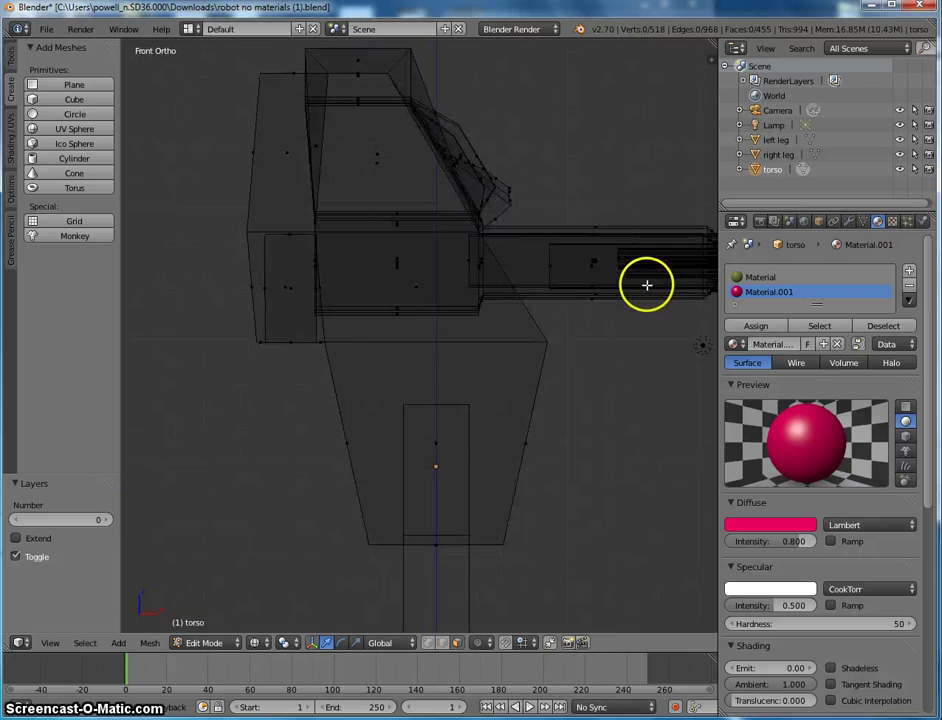
pyautogui.keyDown('shift'); pyautogui.moveTo(633, 292); pyautogui.dragTo(449, 296, button='middle'); pyautogui.keyUp('shift')
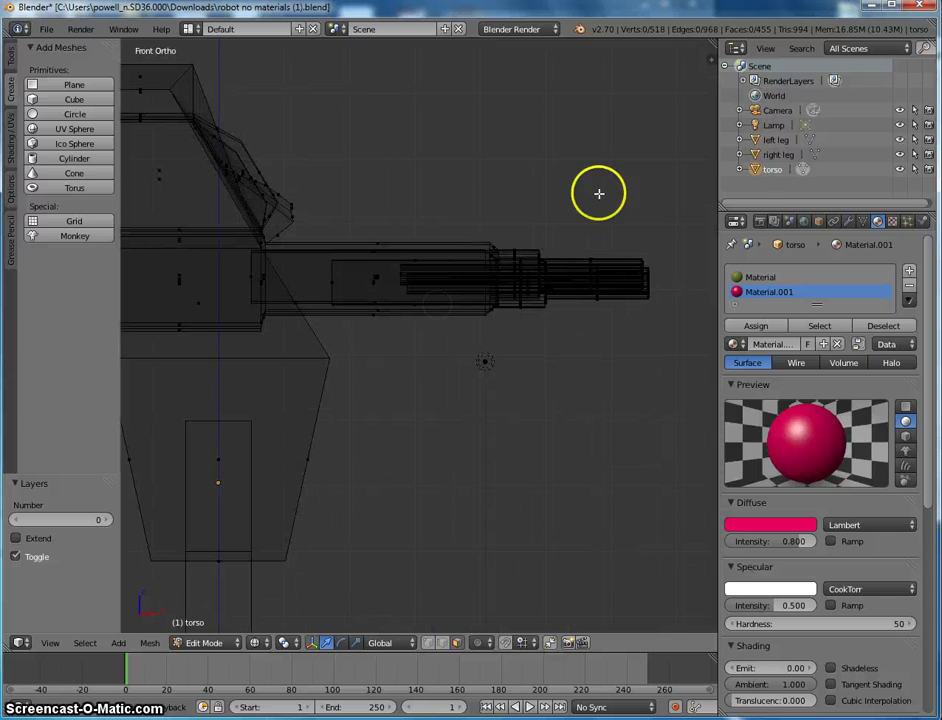
pyautogui.moveTo(683, 215); pyautogui.dragTo(507, 381)
pyautogui.moveTo(576, 385); pyautogui.dragTo(572, 465, button='middle')
pyautogui.scroll(-4, 595, 421)
pyautogui.moveTo(595, 421); pyautogui.dragTo(483, 395, button='middle')
# Step: Return to solid shading and create Material.002 with a near-black, slightly blue diffuse
pyautogui.press('z')
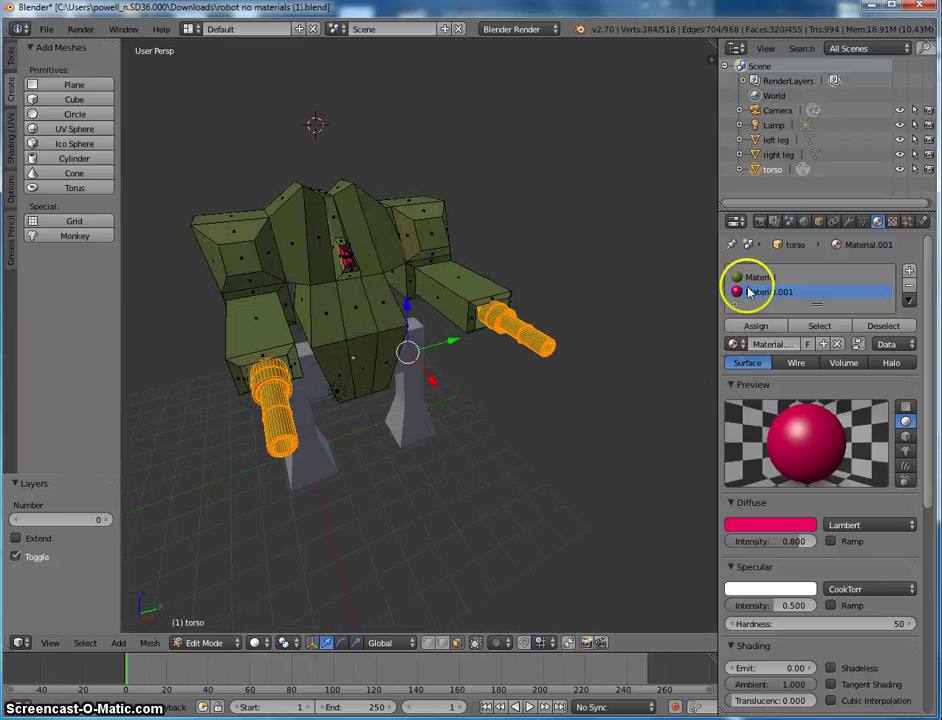
pyautogui.click(907, 277)
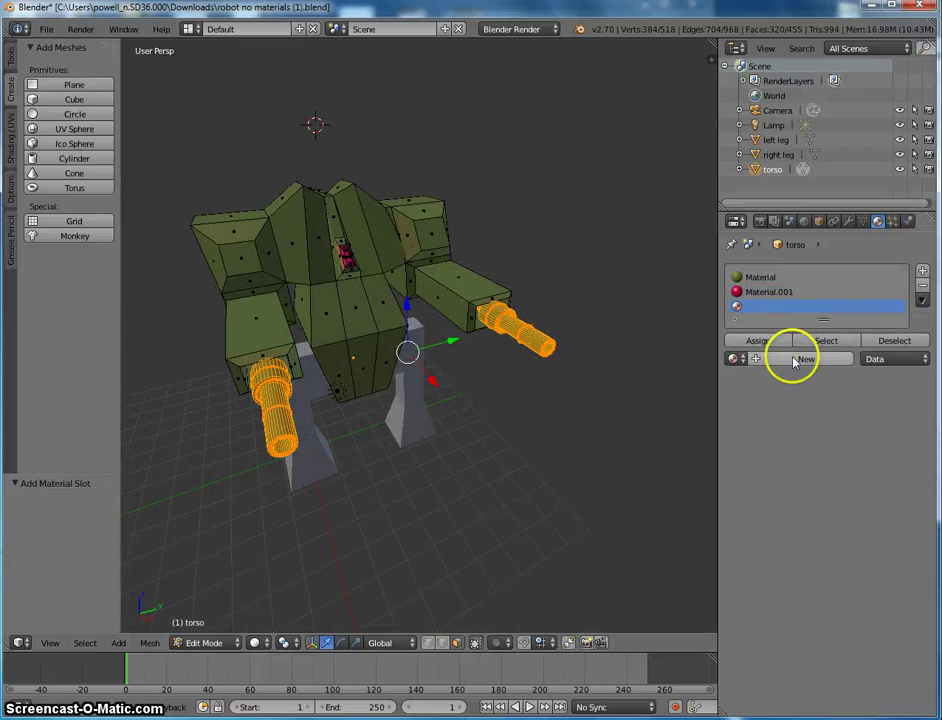
pyautogui.click(790, 358)
pyautogui.click(786, 548)
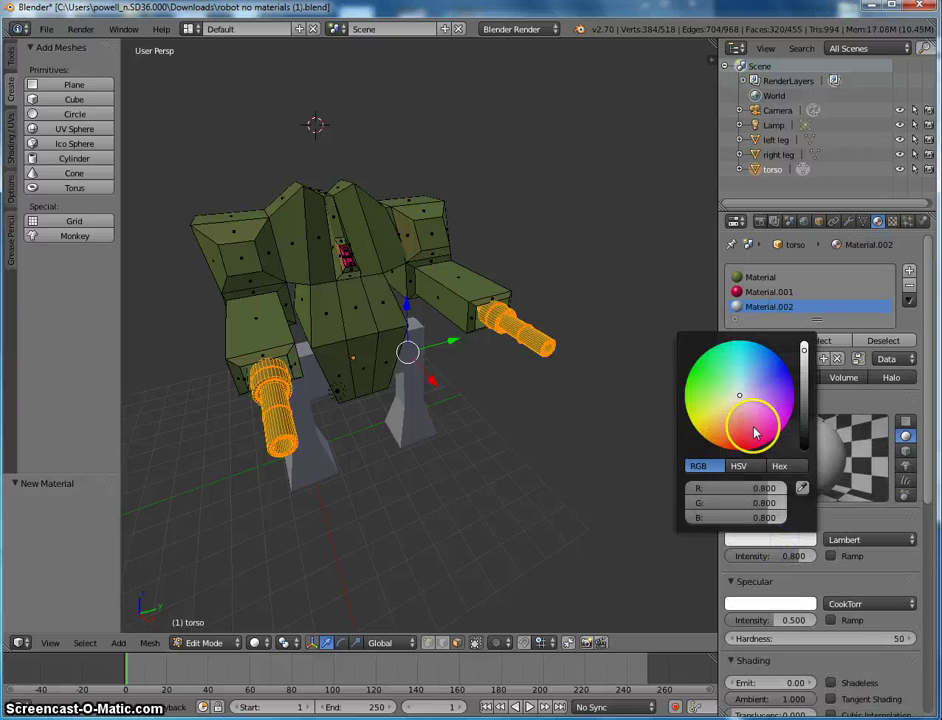
pyautogui.click(805, 434)
pyautogui.moveTo(772, 403); pyautogui.dragTo(773, 381)
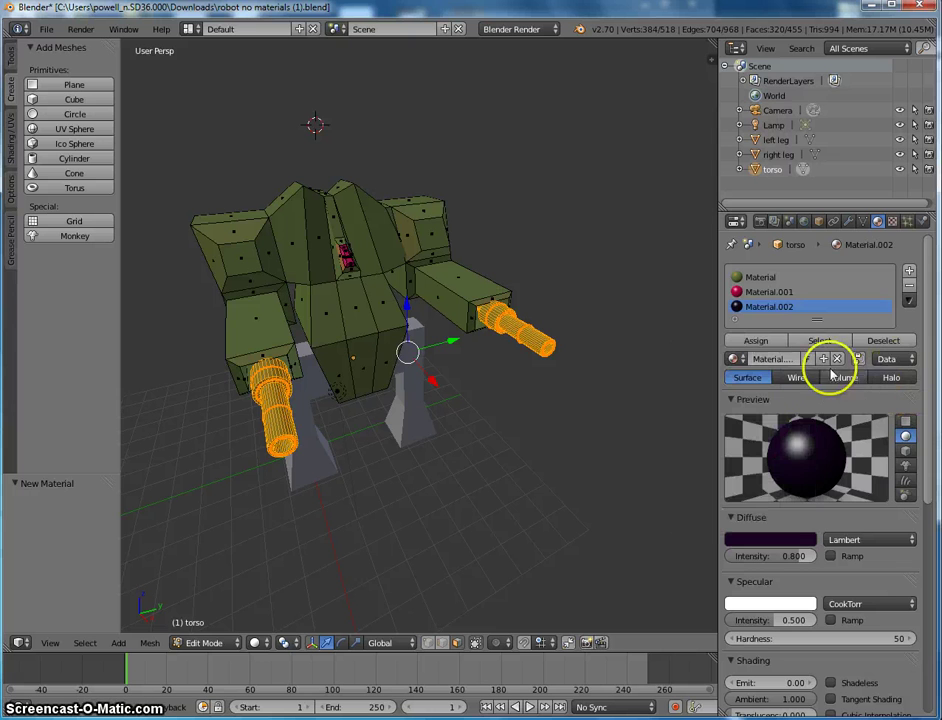
# Step: Assign Material.002 to the selected gun barrels, deselect all, and return to Object Mode
pyautogui.click(760, 341)
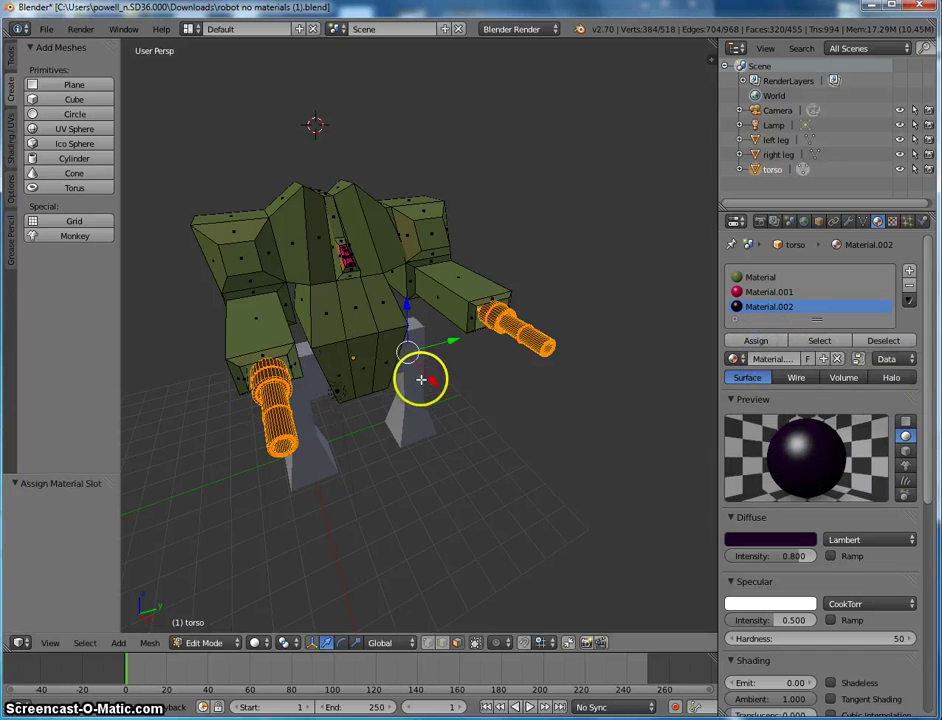
pyautogui.press('a')
pyautogui.press('Tab')
pyautogui.moveTo(505, 396); pyautogui.dragTo(485, 418, button='middle')
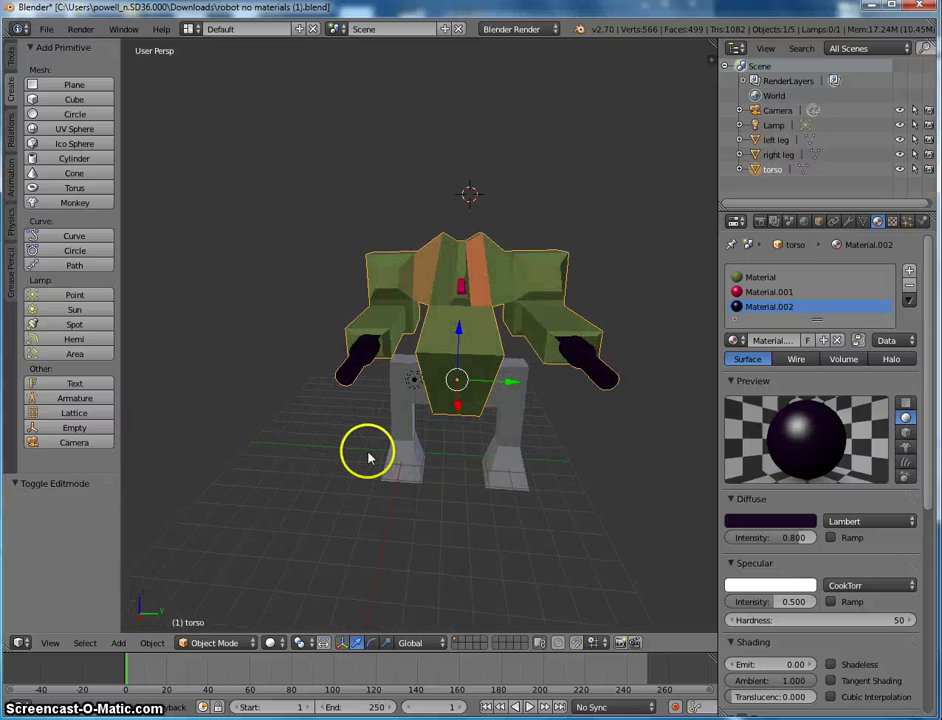
# Step: Search Google Images for 'metal texture', filtered to large images only
pyautogui.hotkey('alt', 'Tab')
pyautogui.click(269, 347)
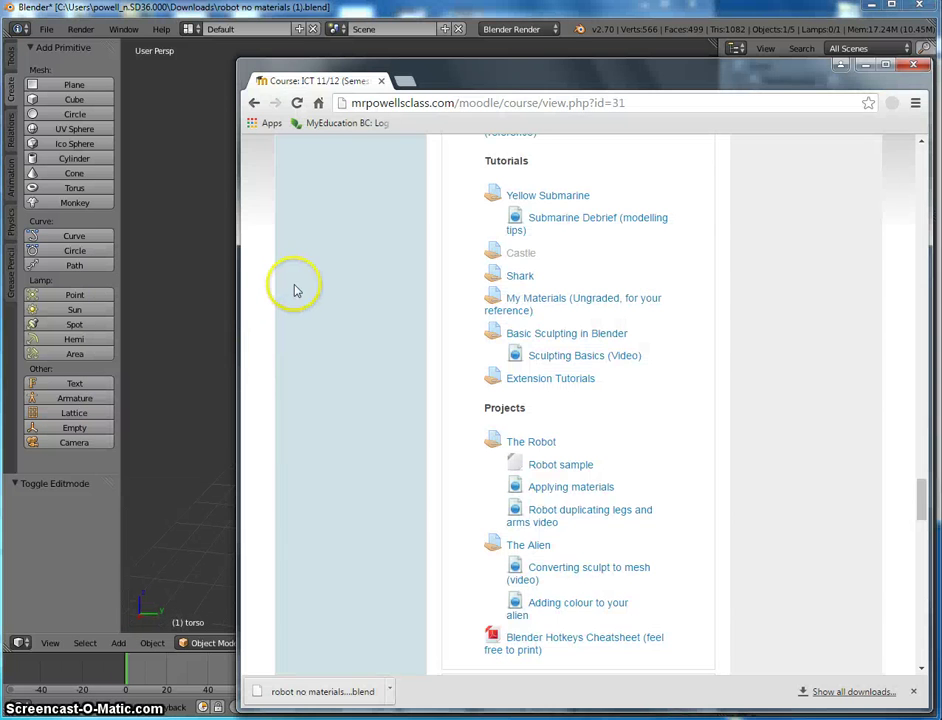
pyautogui.hotkey('ctrl', 't')
pyautogui.write('metal texture')
pyautogui.press('Return')
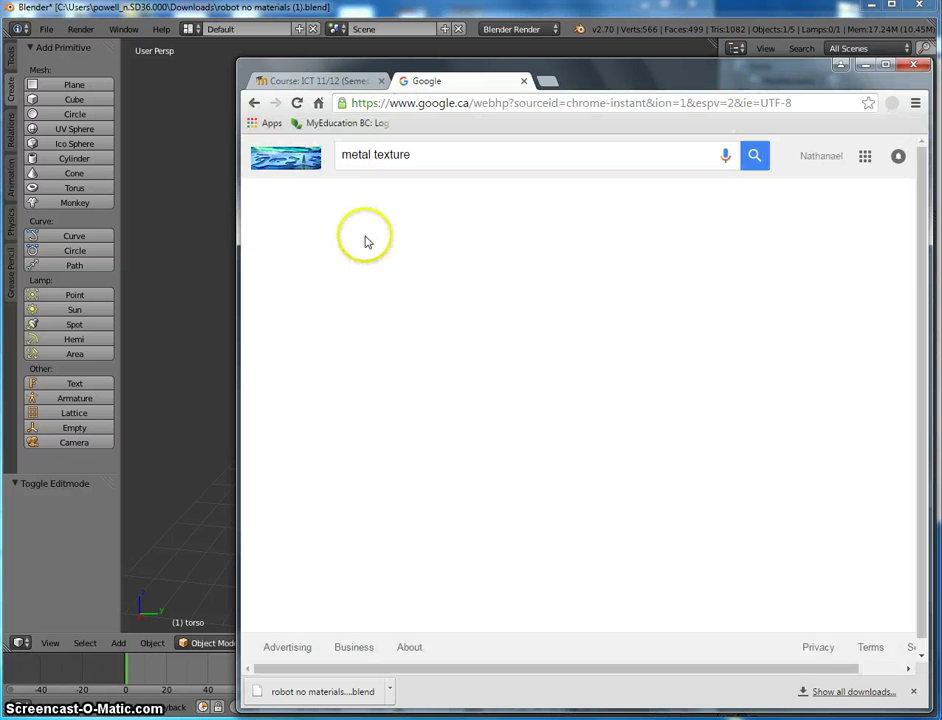
pyautogui.click(393, 201)
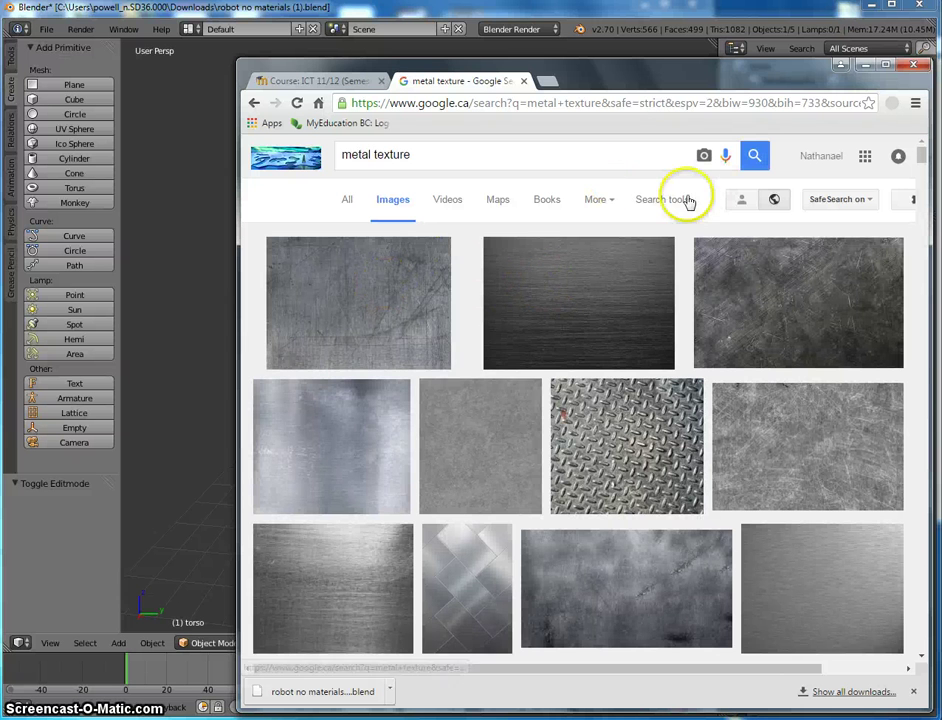
pyautogui.click(664, 200)
pyautogui.click(355, 238)
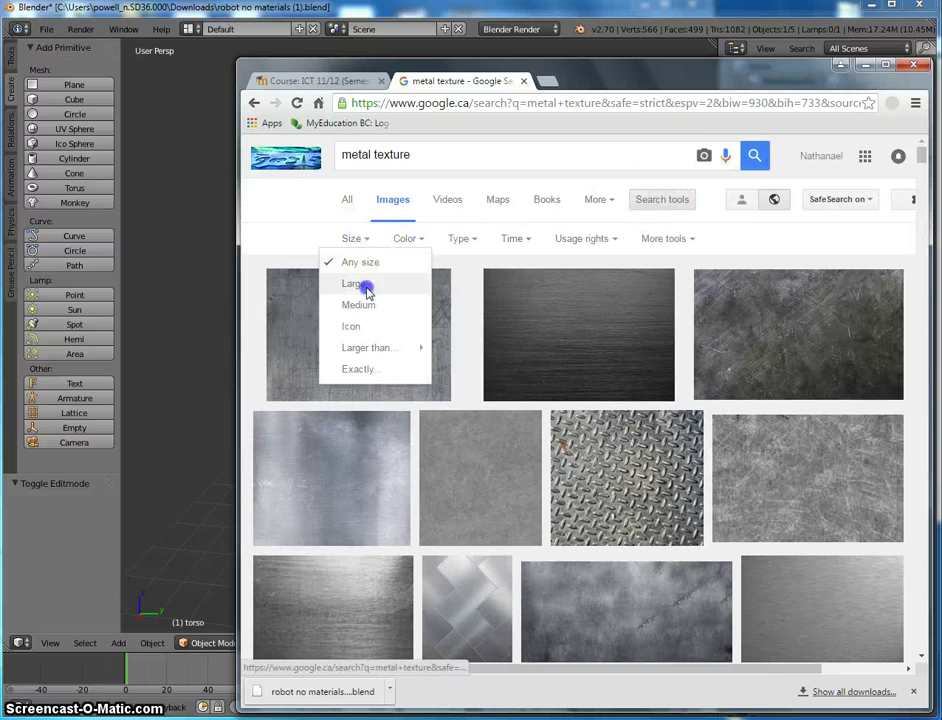
pyautogui.click(366, 285)
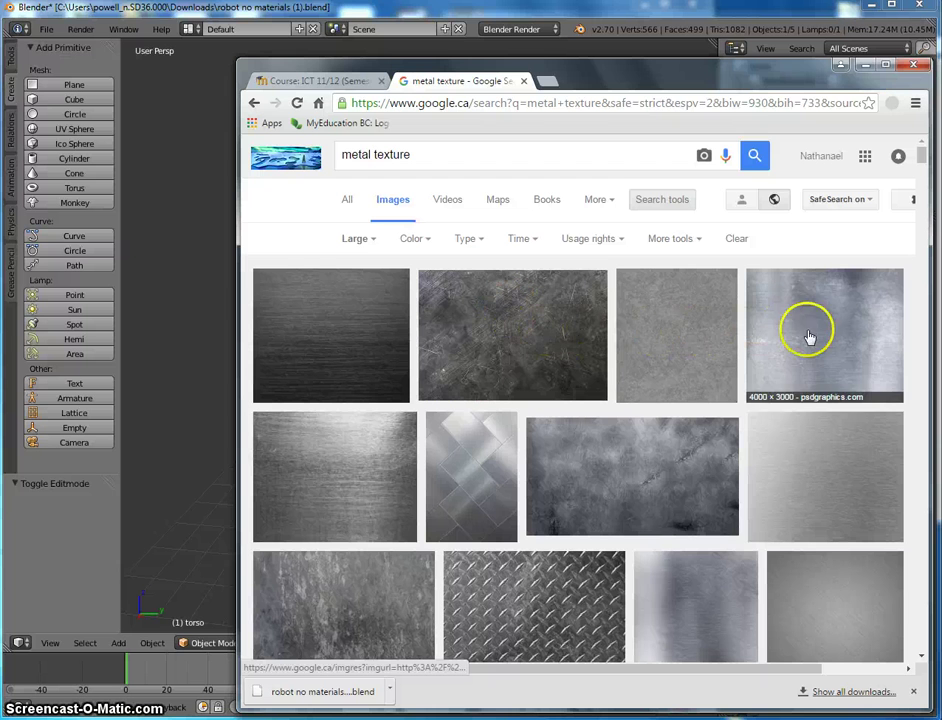
# Step: Open the dark scratched iron texture full size and save it as iron_texture637.jpg
pyautogui.click(507, 339)
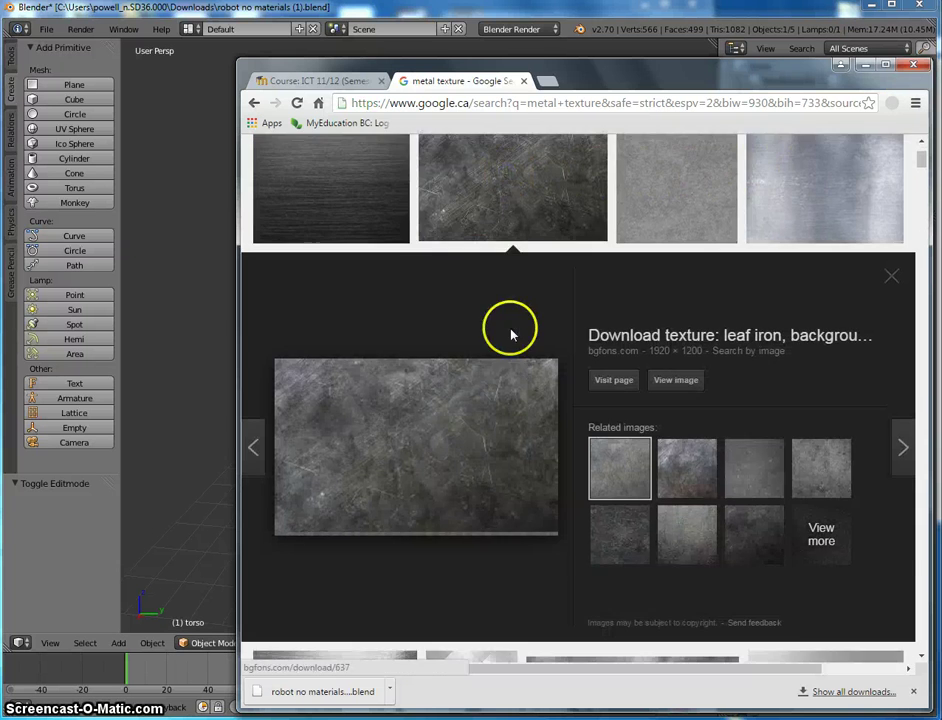
pyautogui.click(676, 380)
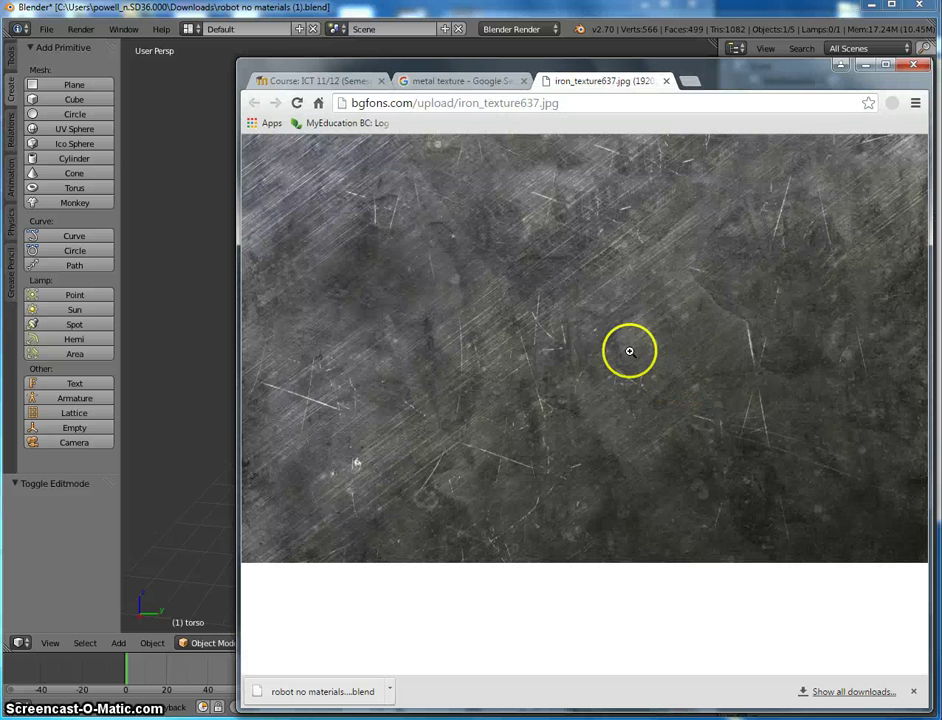
pyautogui.rightClick(467, 235)
pyautogui.click(498, 267)
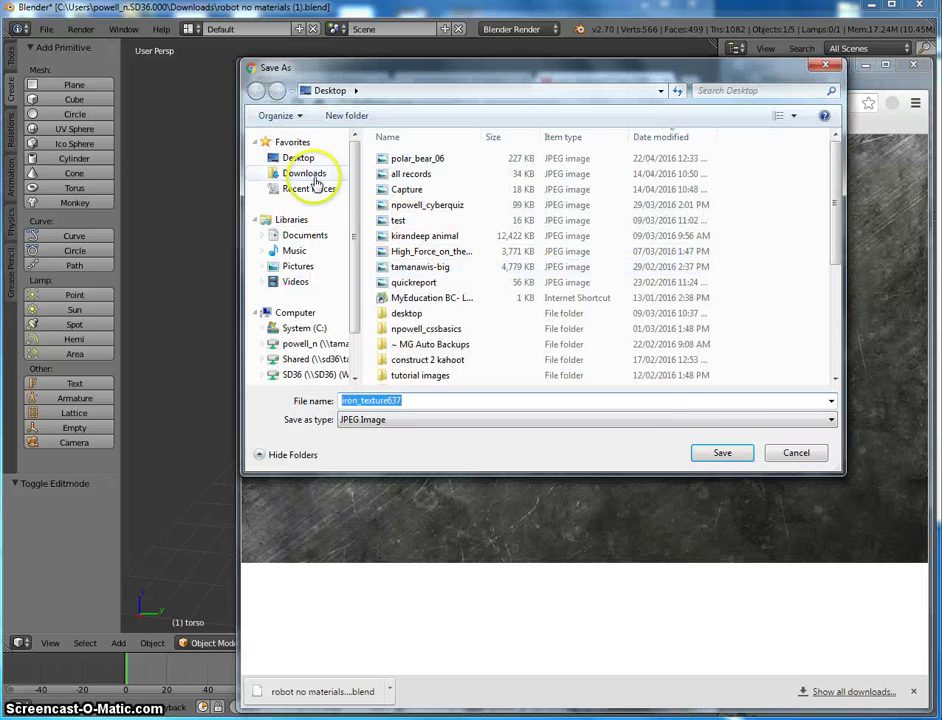
pyautogui.click(729, 455)
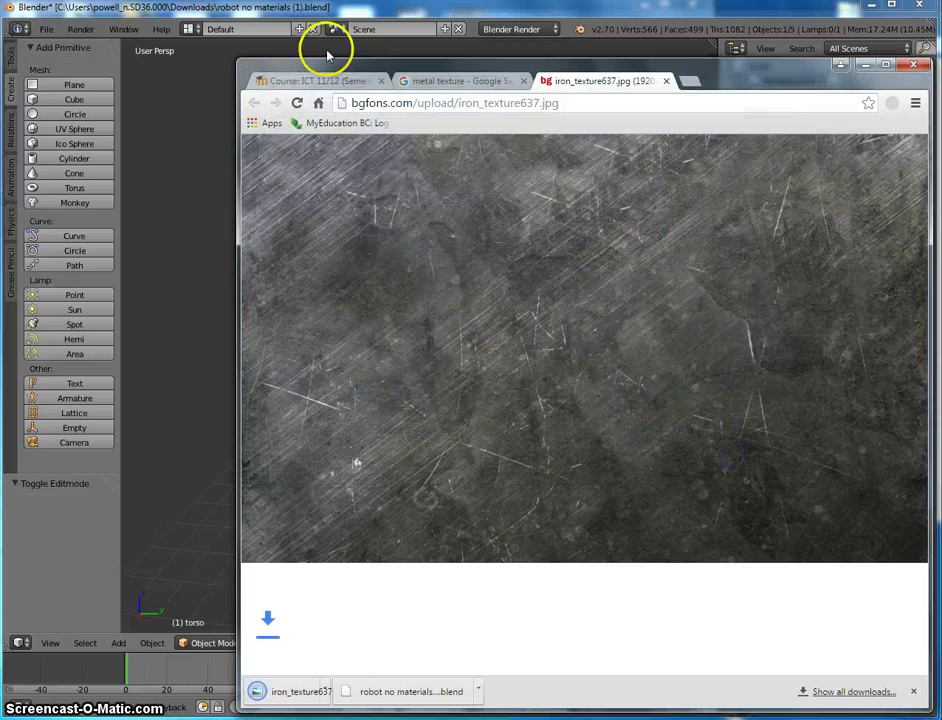
# Step: Back in Blender, select the torso's green material and add a new texture to it
pyautogui.click(363, 18)
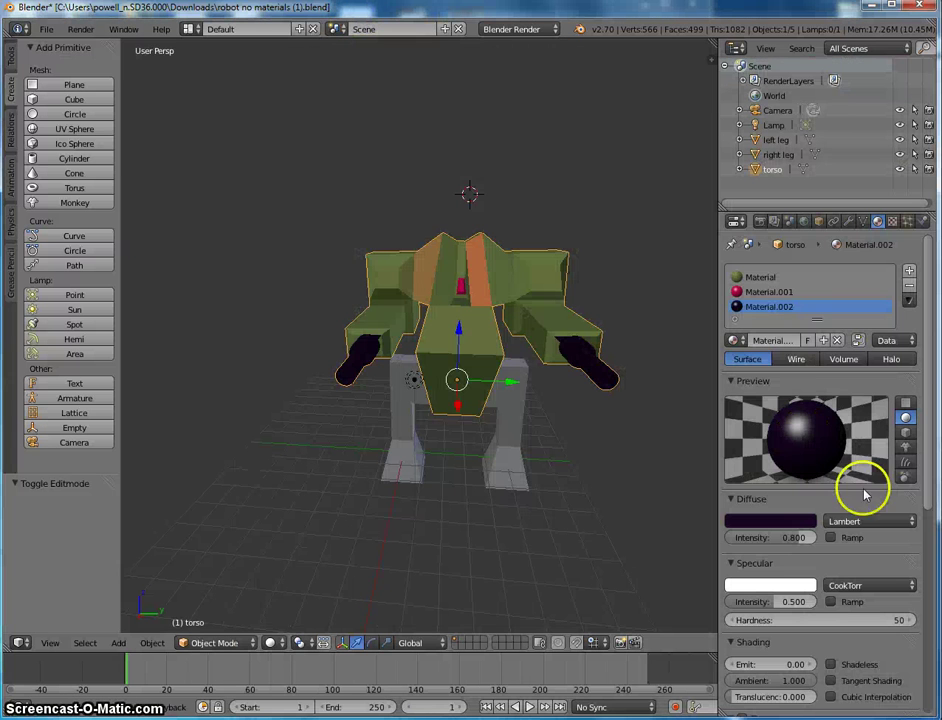
pyautogui.click(764, 279)
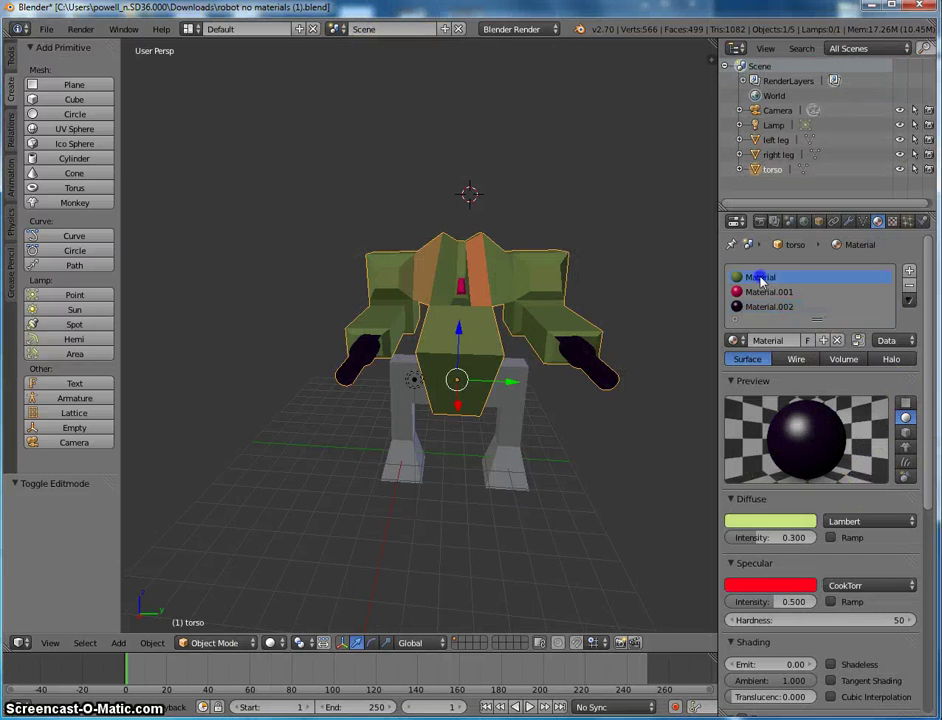
pyautogui.moveTo(930, 422)
pyautogui.mouseDown()
pyautogui.moveTo(938, 605)
pyautogui.moveTo(938, 349)
pyautogui.mouseUp()
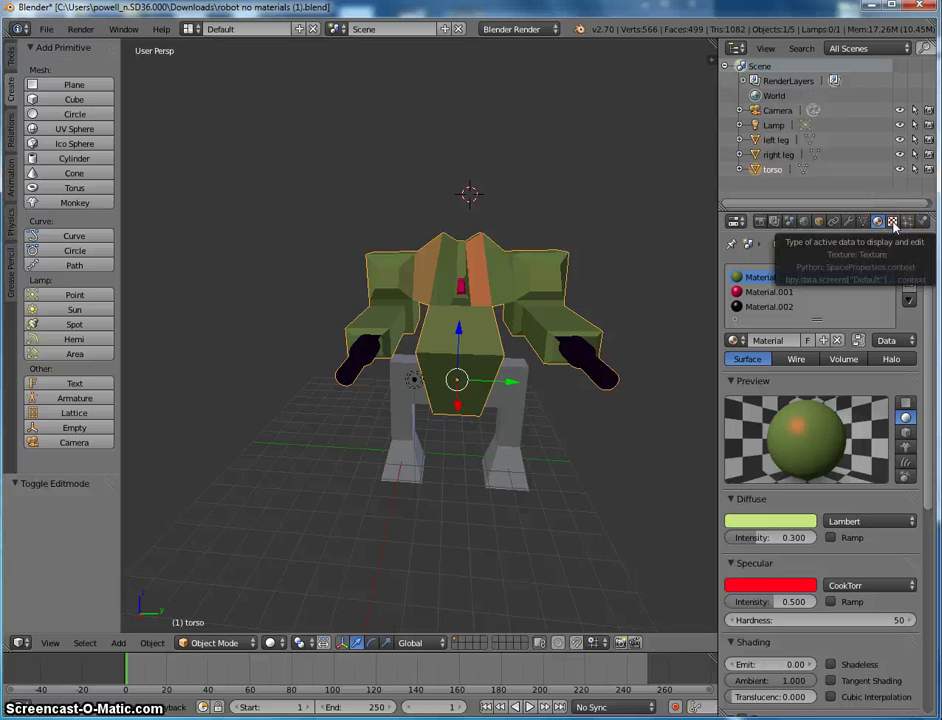
pyautogui.click(892, 222)
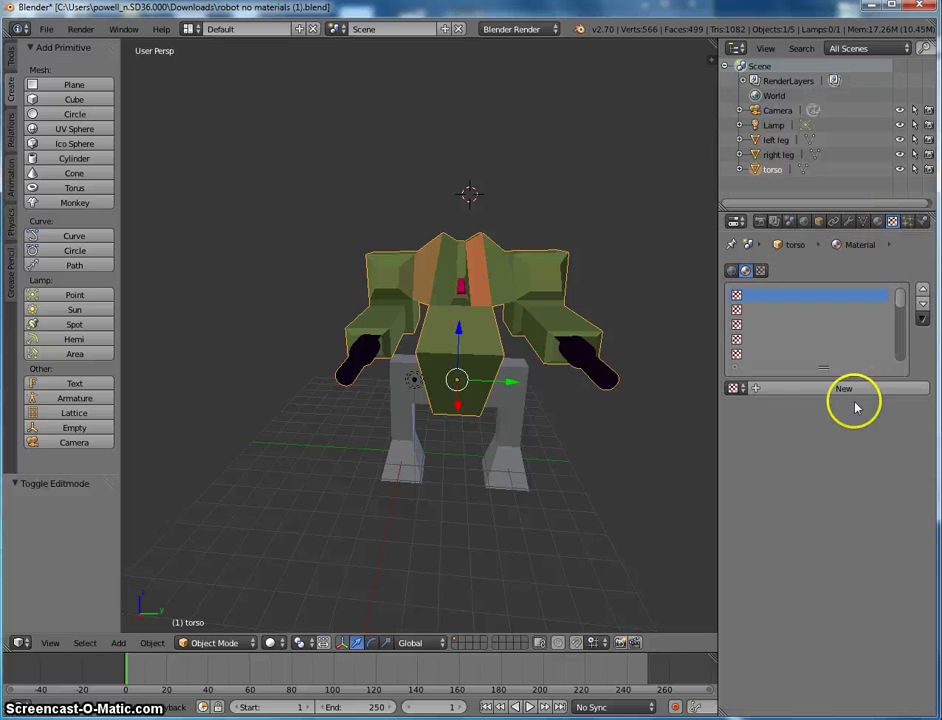
pyautogui.click(801, 390)
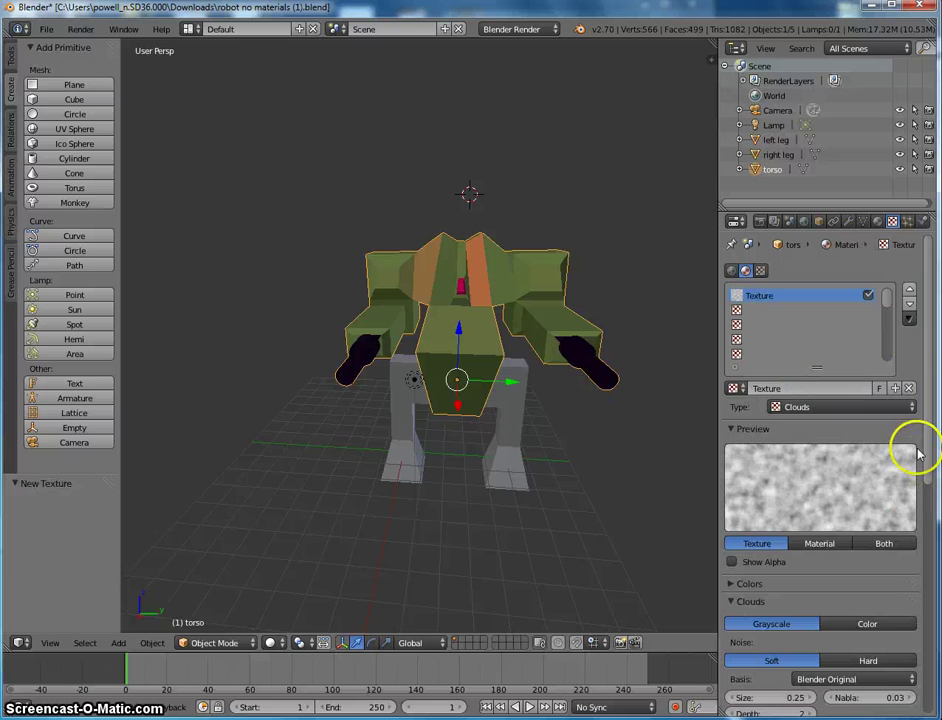
# Step: Set the new texture's type to Image or Movie and browse for its image file
pyautogui.click(903, 411)
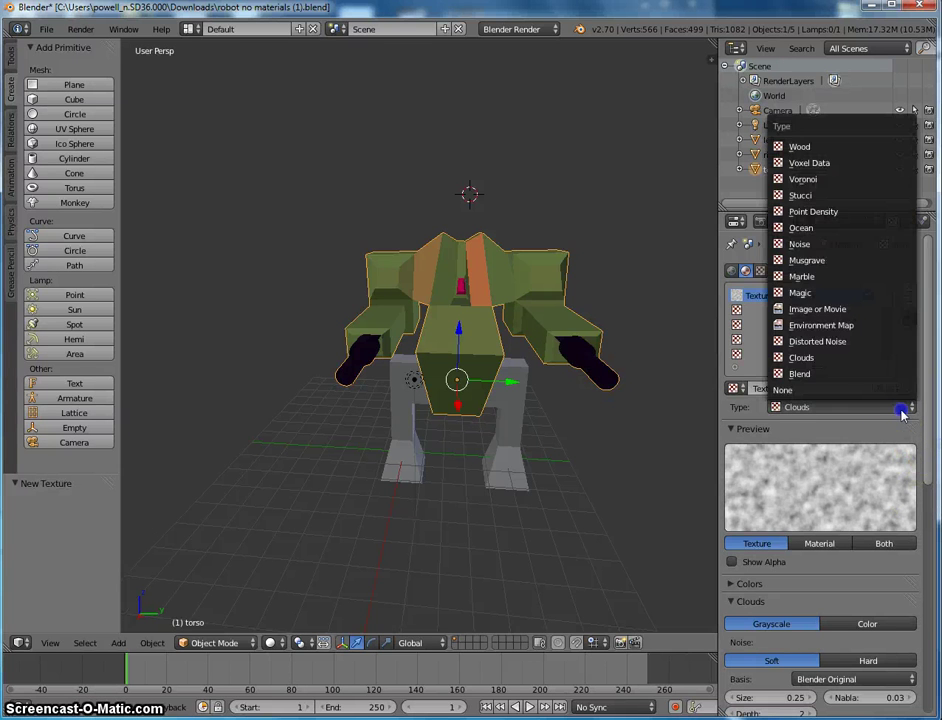
pyautogui.click(903, 437)
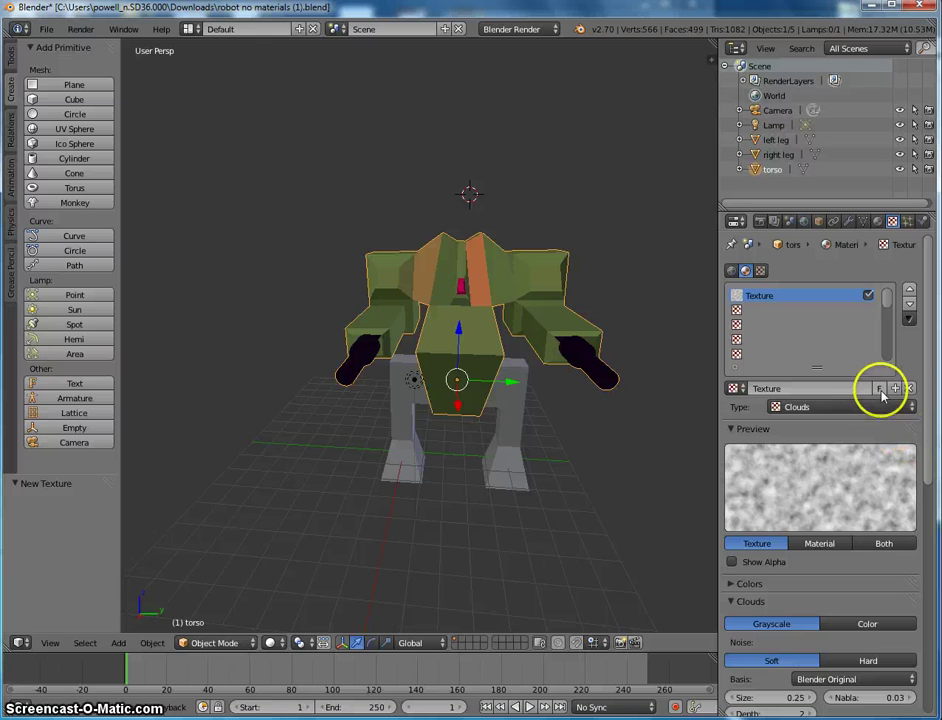
pyautogui.moveTo(926, 440); pyautogui.dragTo(926, 400)
pyautogui.click(815, 388)
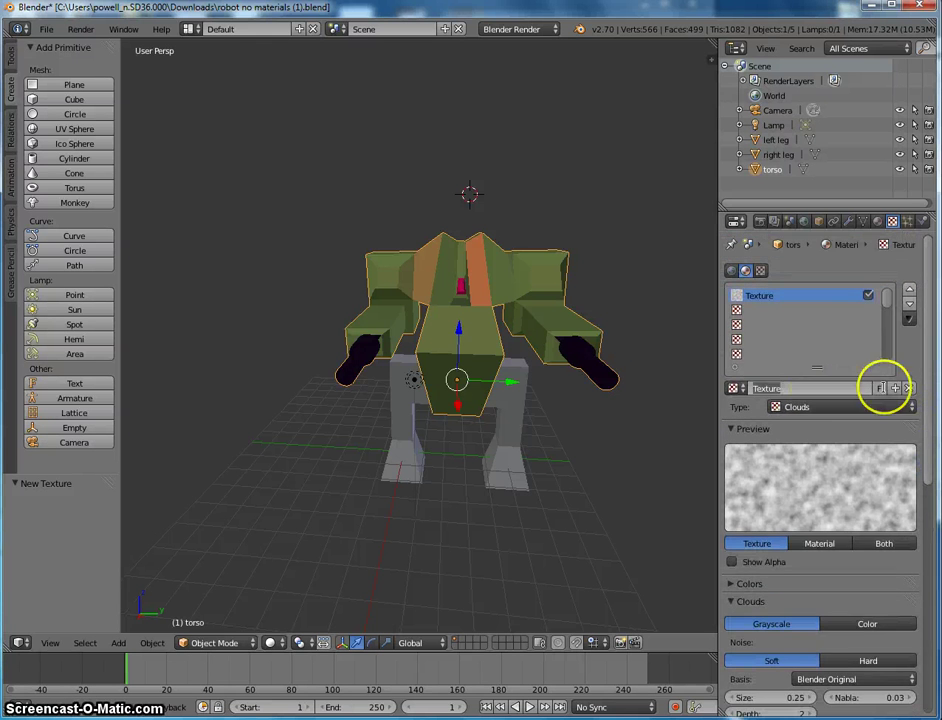
pyautogui.click(905, 407)
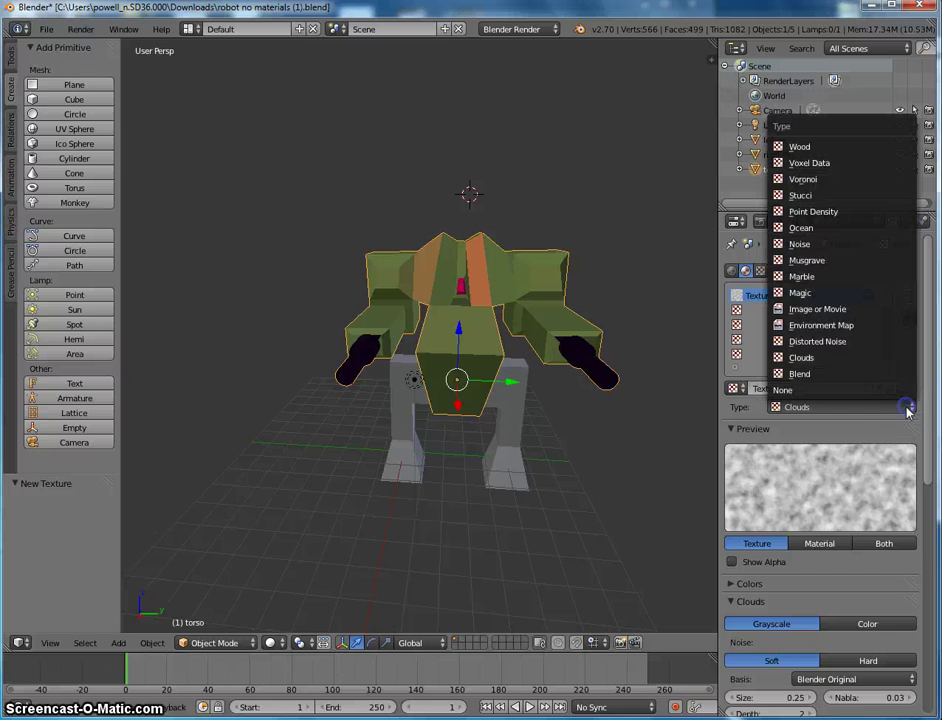
pyautogui.click(824, 310)
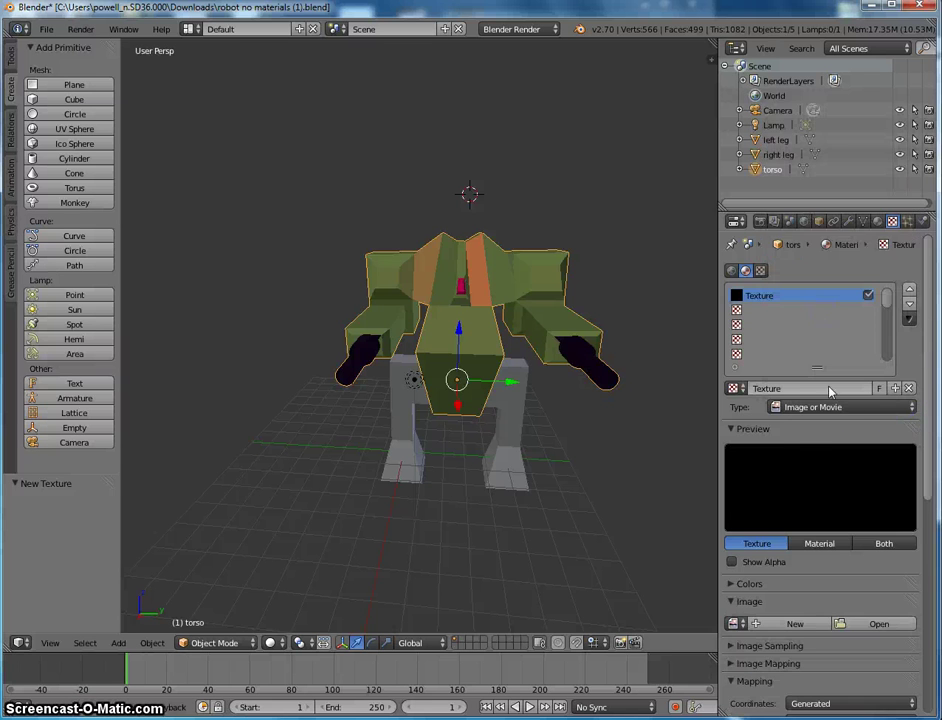
pyautogui.click(868, 622)
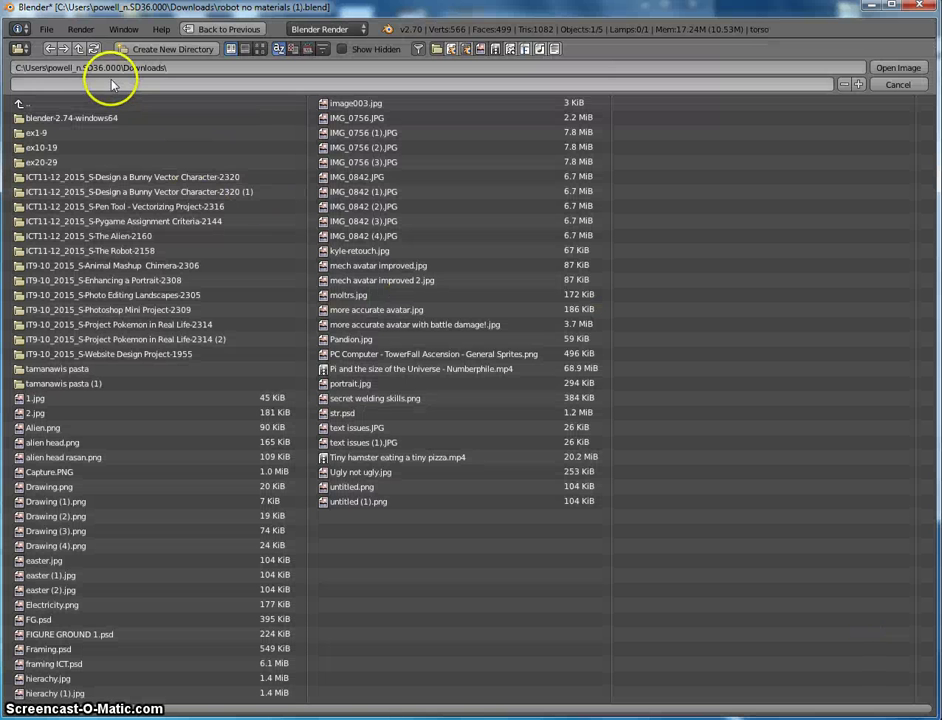
# Step: Go to the H: drive's Desktop folder and load iron_texture637.jpg as the torso texture
pyautogui.click(19, 49)
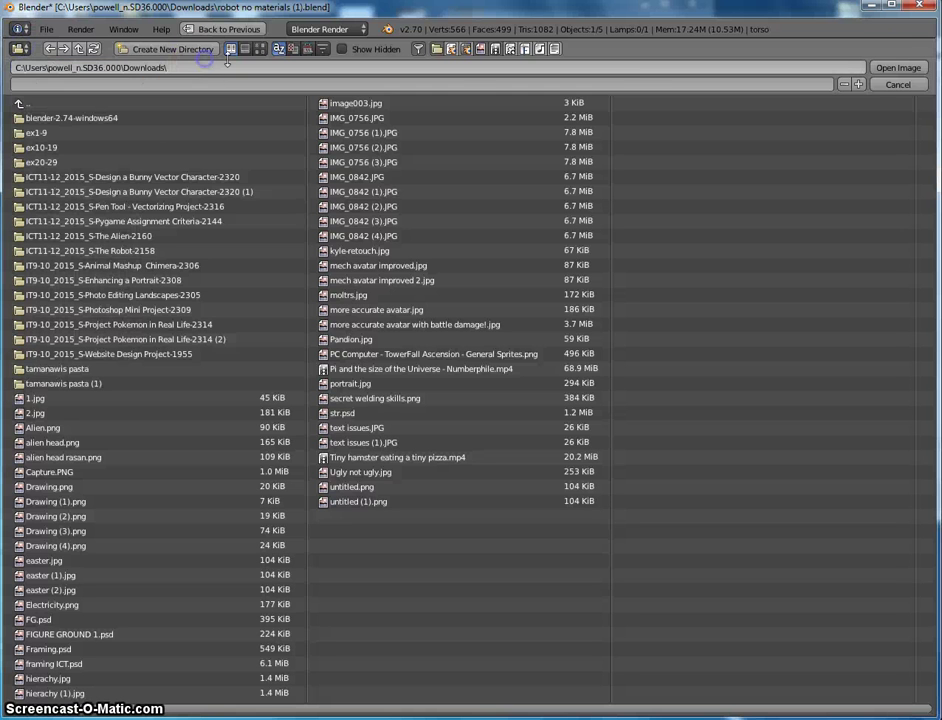
pyautogui.click(190, 67)
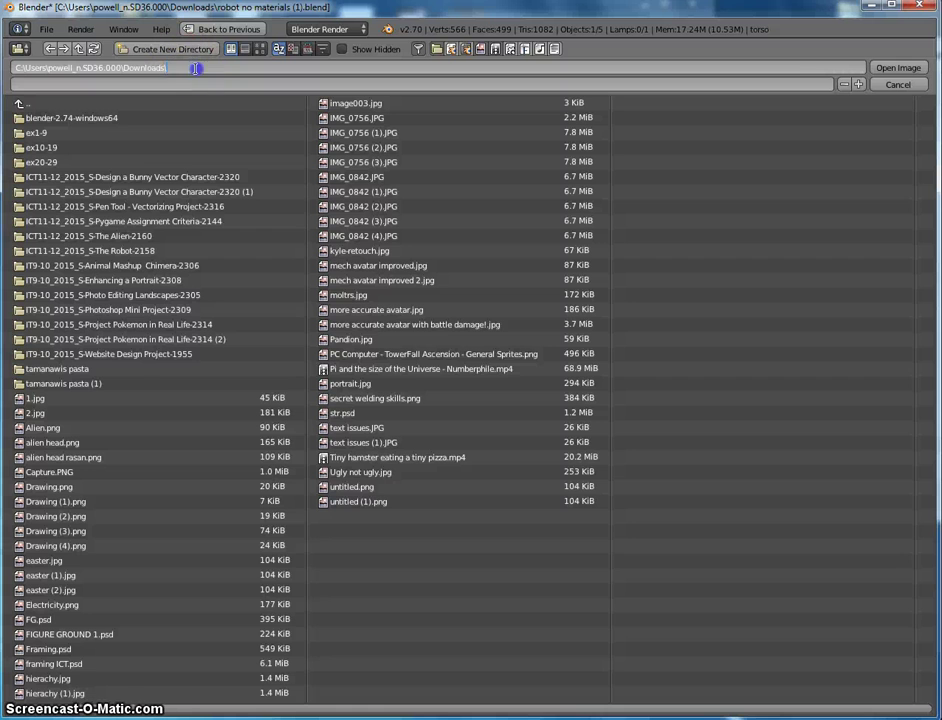
pyautogui.click(20, 49)
pyautogui.click(165, 67)
pyautogui.click(172, 67)
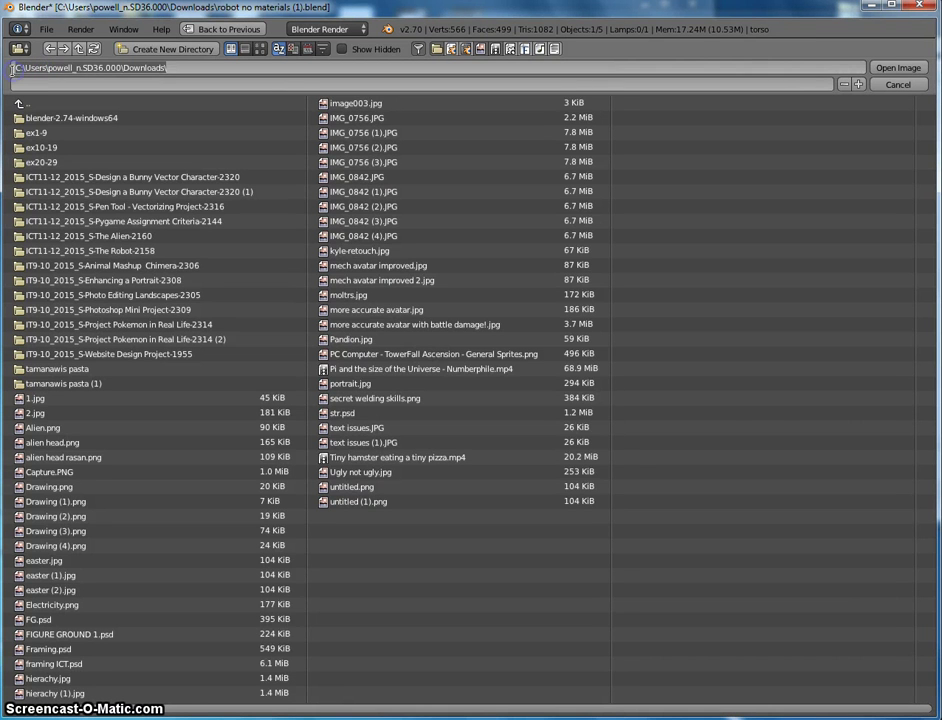
pyautogui.press('BackSpace')
pyautogui.write('H:')
pyautogui.press('Return')
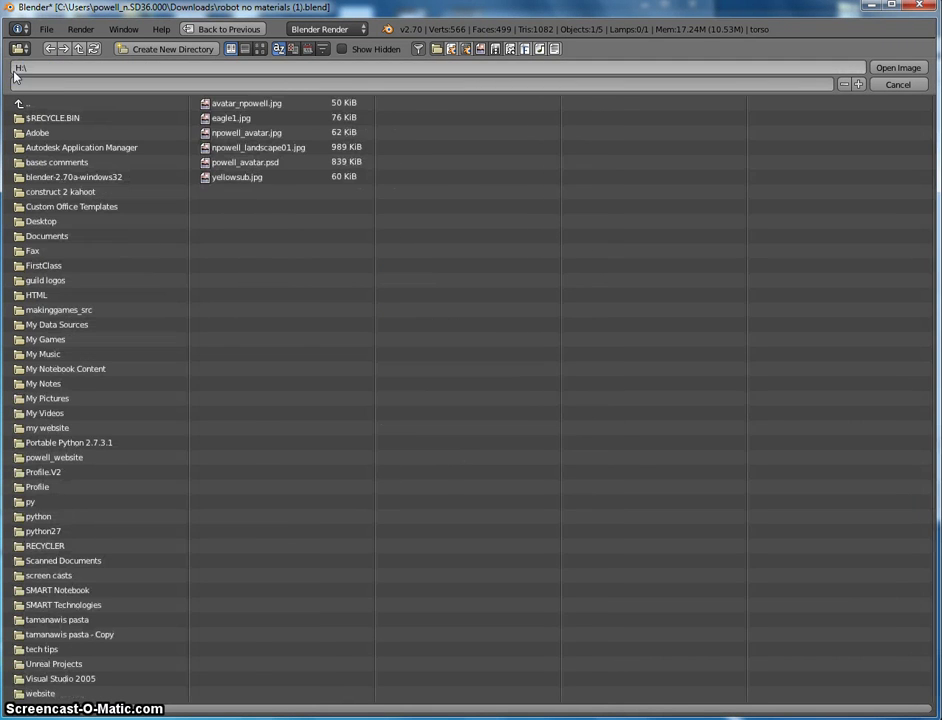
pyautogui.click(52, 223)
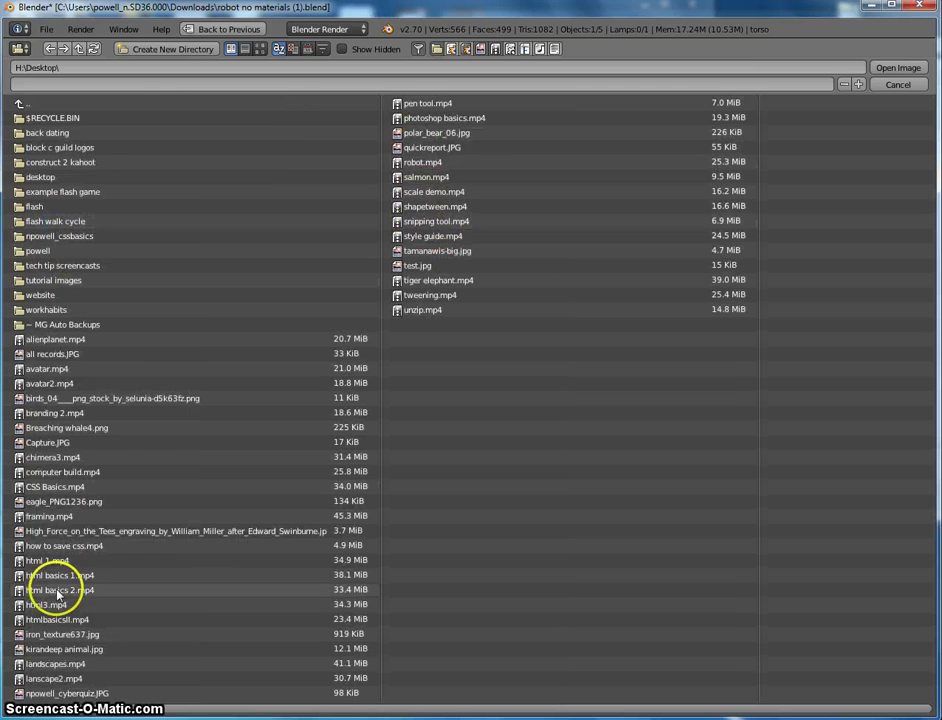
pyautogui.click(62, 634)
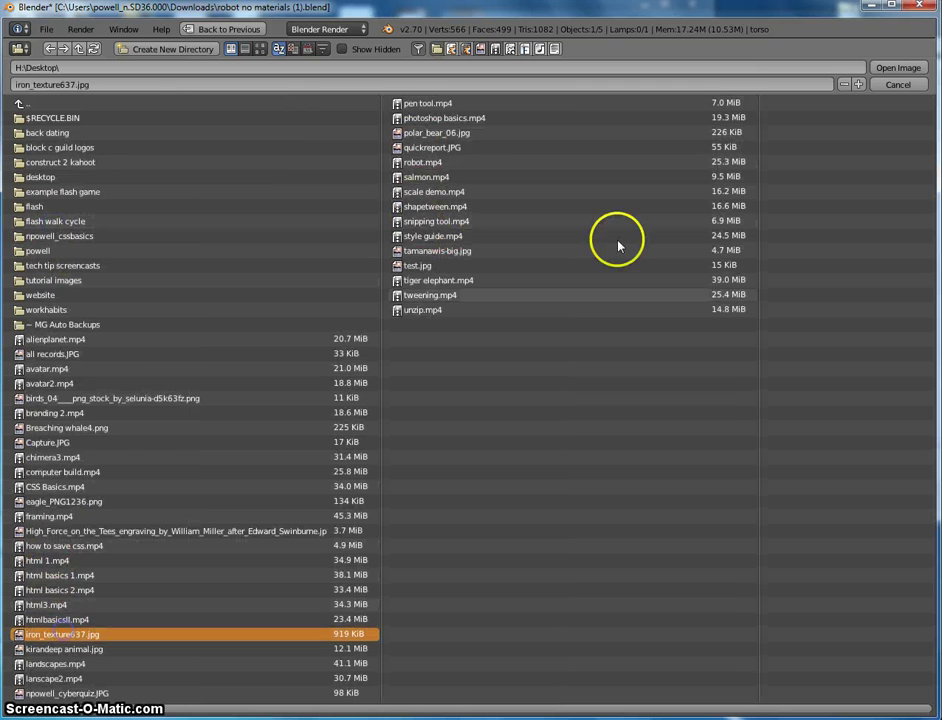
pyautogui.click(898, 67)
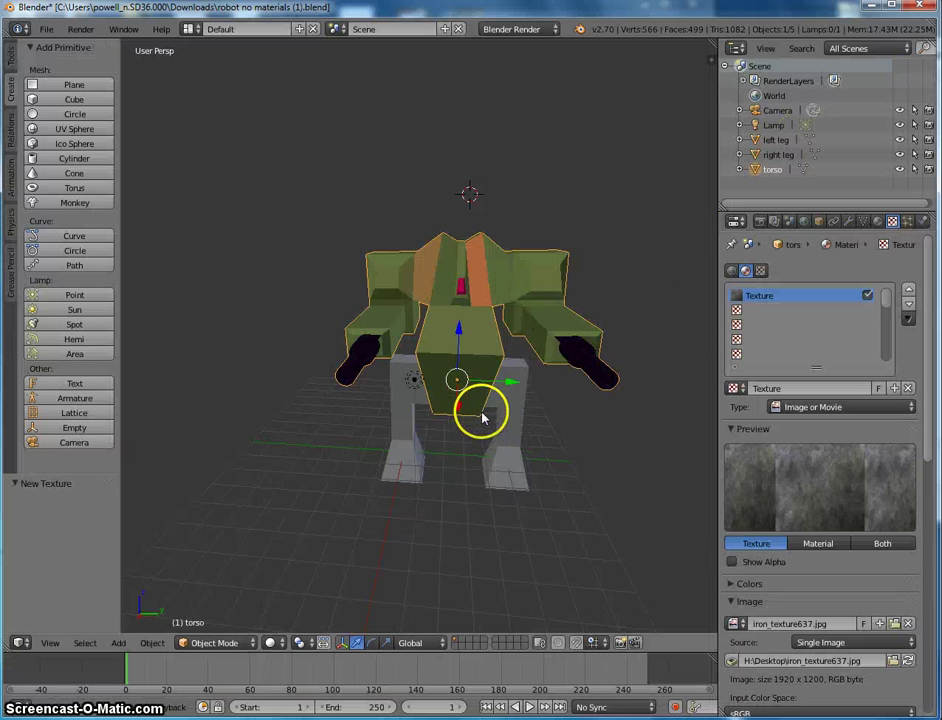
pyautogui.moveTo(481, 417)
pyautogui.mouseDown(button='middle')
pyautogui.moveTo(572, 414)
pyautogui.moveTo(458, 414)
pyautogui.moveTo(412, 365)
pyautogui.moveTo(557, 376)
pyautogui.moveTo(448, 416)
pyautogui.moveTo(467, 393)
pyautogui.moveTo(492, 403)
pyautogui.mouseUp(button='middle')
pyautogui.click(272, 642)
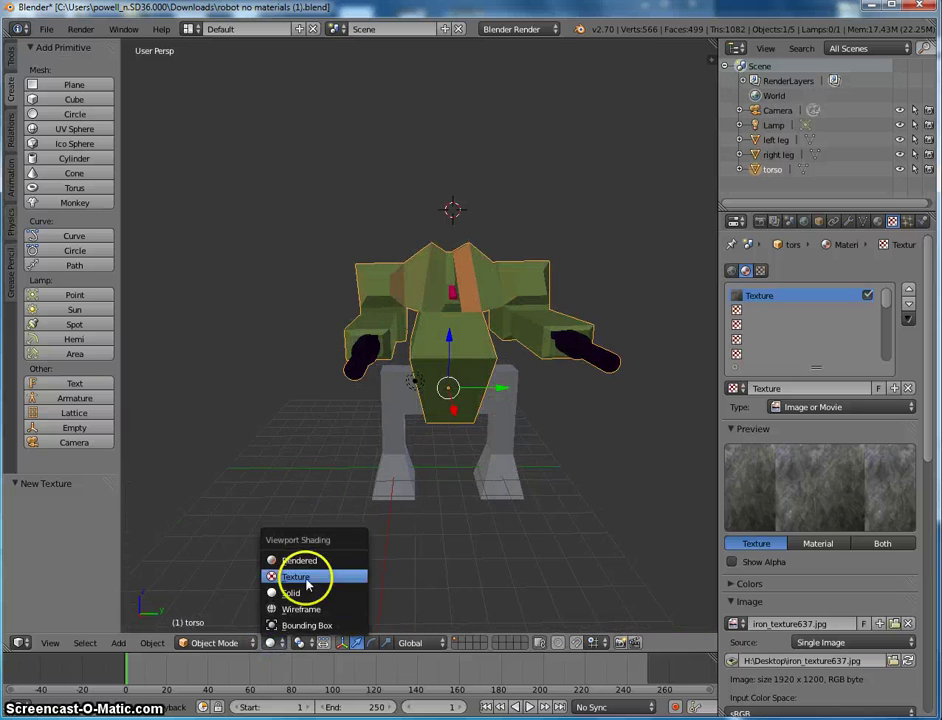
pyautogui.click(296, 560)
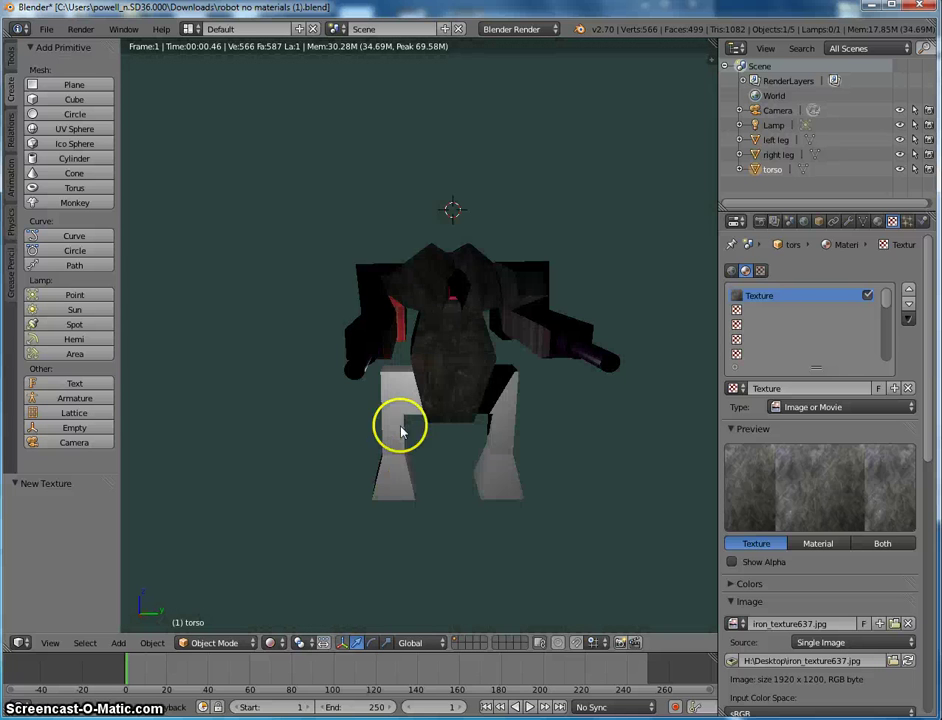
pyautogui.moveTo(433, 428); pyautogui.dragTo(458, 431, button='middle')
pyautogui.click(236, 645)
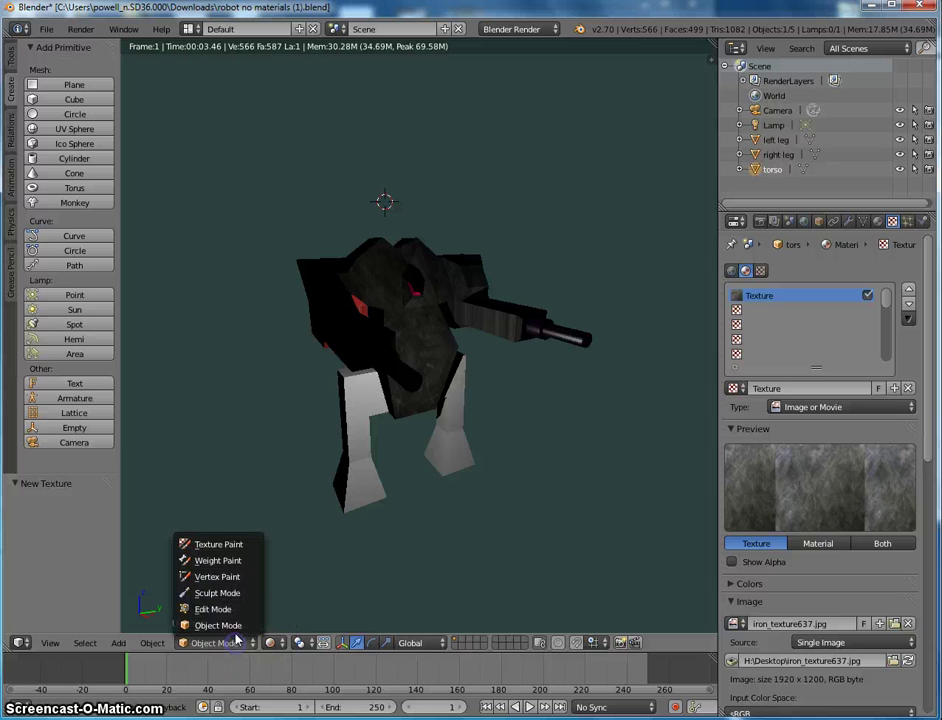
pyautogui.click(270, 642)
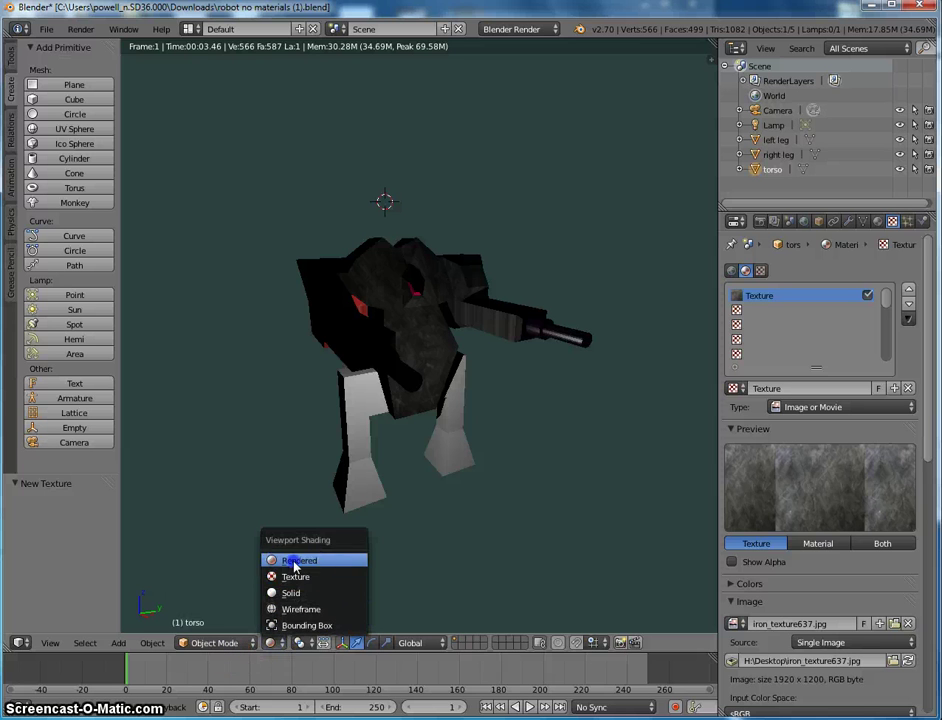
pyautogui.click(294, 565)
pyautogui.click(273, 644)
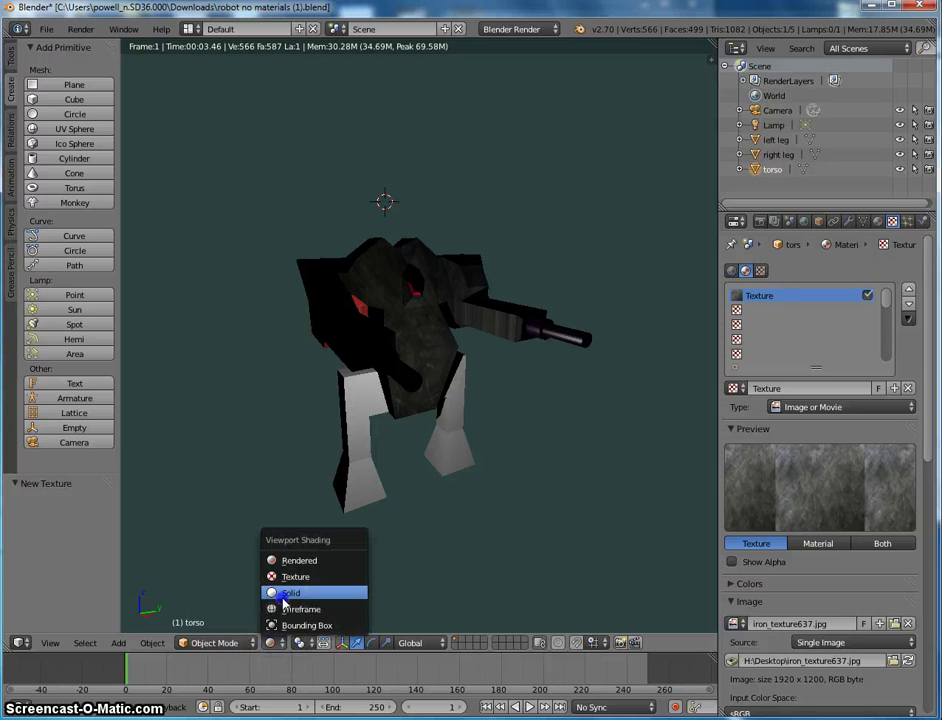
pyautogui.click(286, 594)
pyautogui.press('F12')
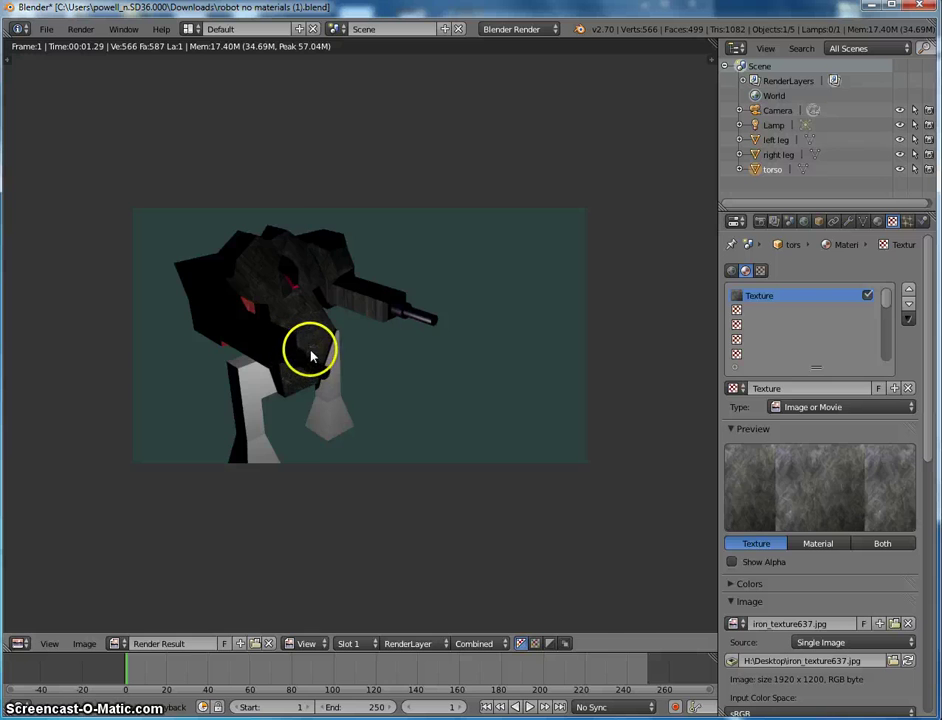
pyautogui.press('Escape')
# Step: Add a Sun lamp to the scene
pyautogui.keyDown('ctrl'); pyautogui.moveTo(395, 402); pyautogui.dragTo(432, 378, button='middle'); pyautogui.keyUp('ctrl')
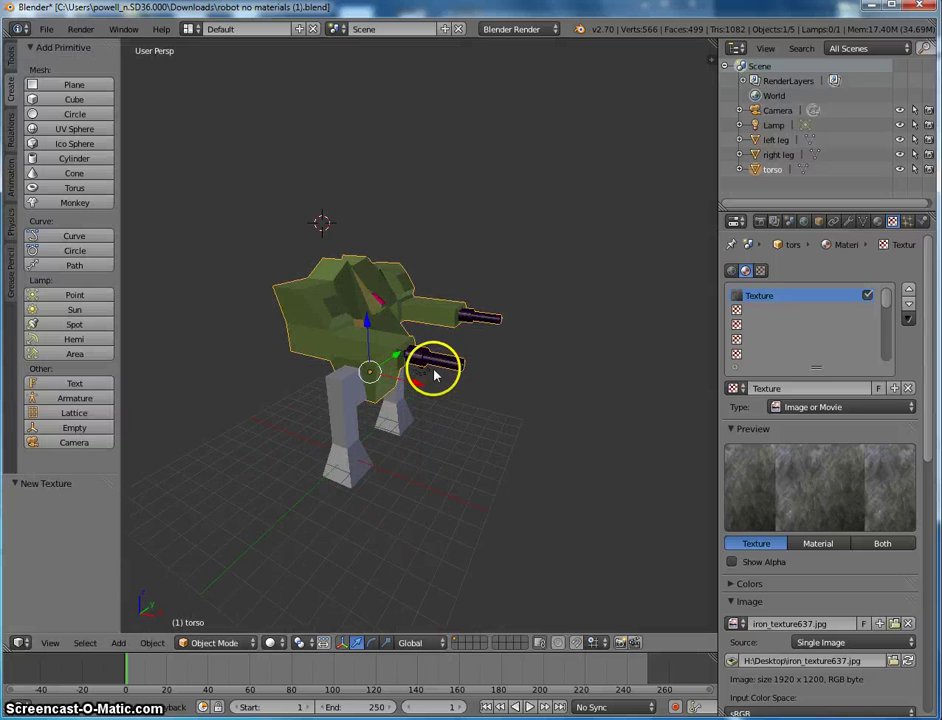
pyautogui.hotkey('shift', 'a')
pyautogui.moveTo(455, 372)
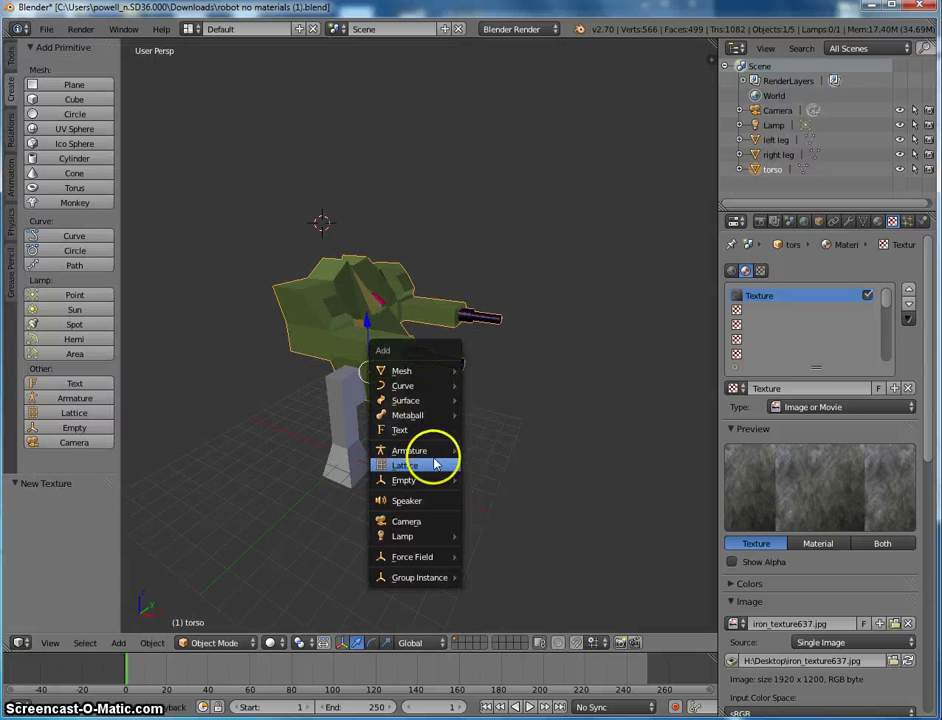
pyautogui.moveTo(436, 539)
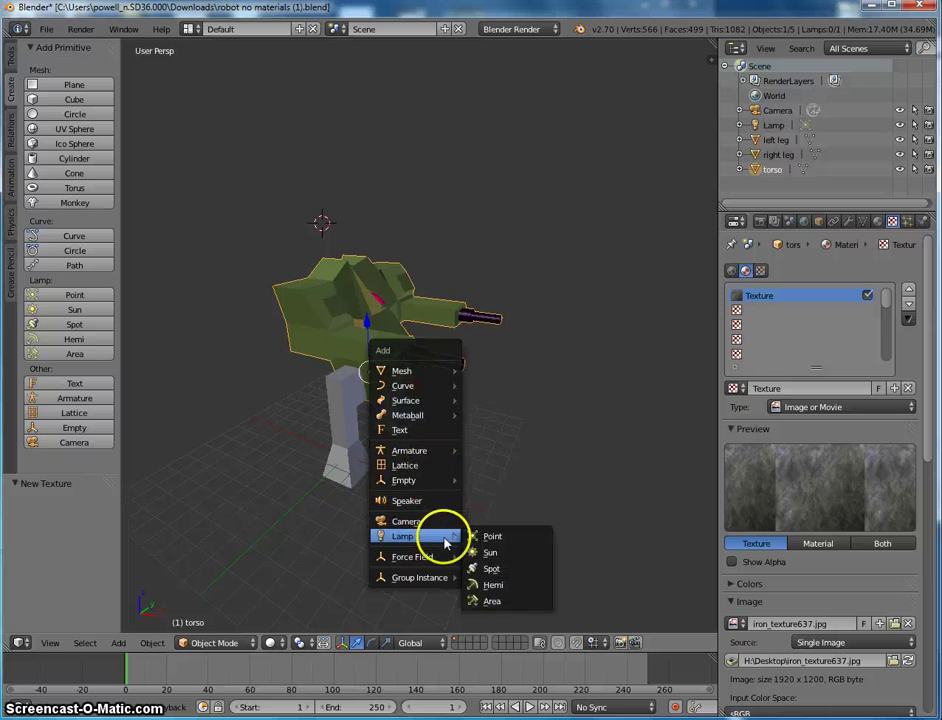
pyautogui.click(507, 564)
# Step: Move the sun lamp along the X axis, then adjust its height along Z
pyautogui.moveTo(357, 217); pyautogui.dragTo(318, 208, button='middle')
pyautogui.press('g')
pyautogui.press('x')
pyautogui.click(437, 172)
pyautogui.press('g')
pyautogui.press('z')
pyautogui.click(494, 316)
# Step: Reposition the sun lamp higher near the robot and run a test render
pyautogui.moveTo(494, 316); pyautogui.dragTo(384, 292, button='middle')
pyautogui.click(458, 337)
pyautogui.click(478, 345)
pyautogui.click(458, 333)
pyautogui.click(496, 368)
pyautogui.press('F12')
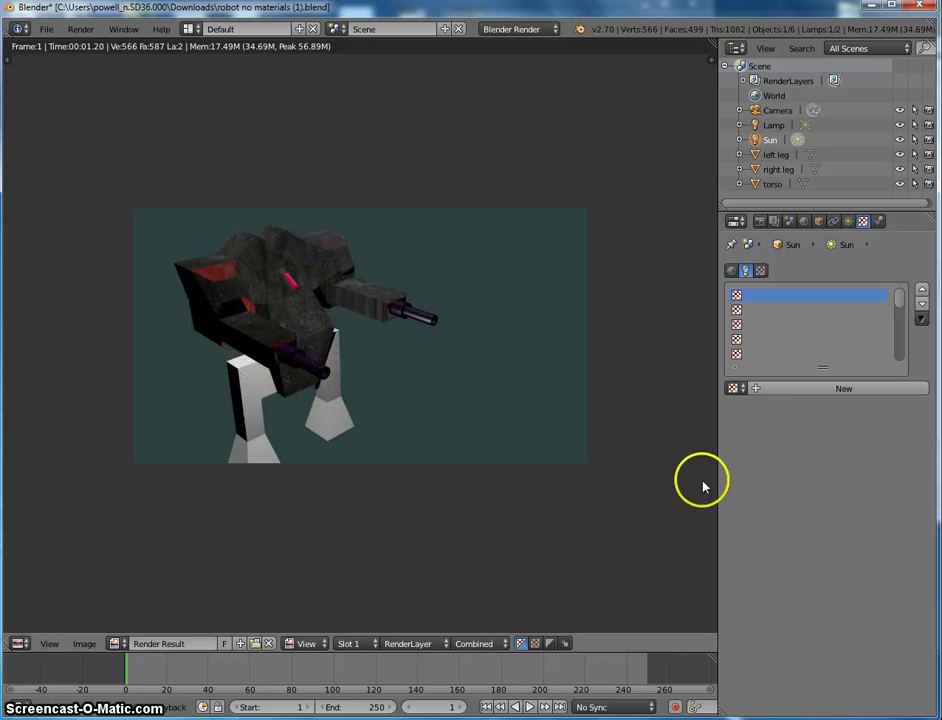
pyautogui.press('Escape')
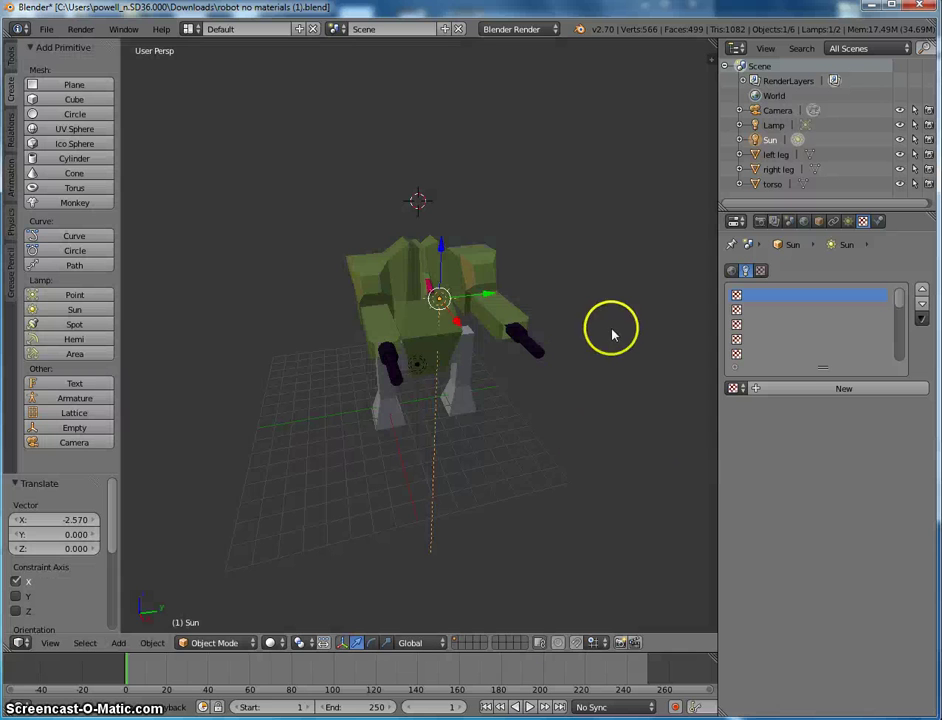
# Step: Select the torso, enable Geometry Normal influence (1.000) on the iron texture, and render
pyautogui.rightClick(411, 336)
pyautogui.moveTo(930, 370); pyautogui.dragTo(938, 630)
pyautogui.click(762, 493)
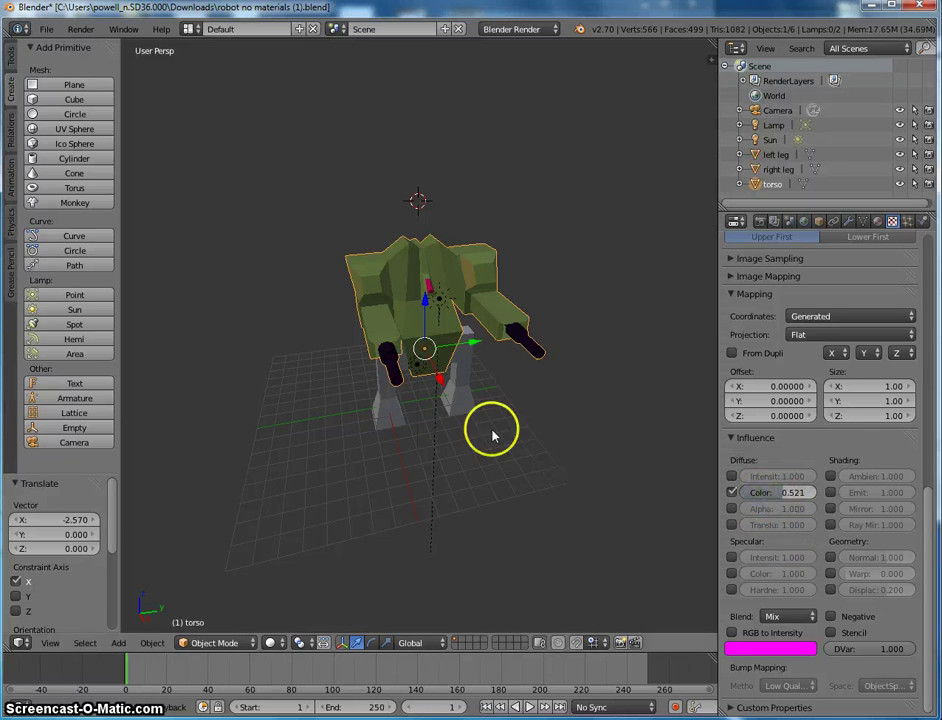
pyautogui.press('F12')
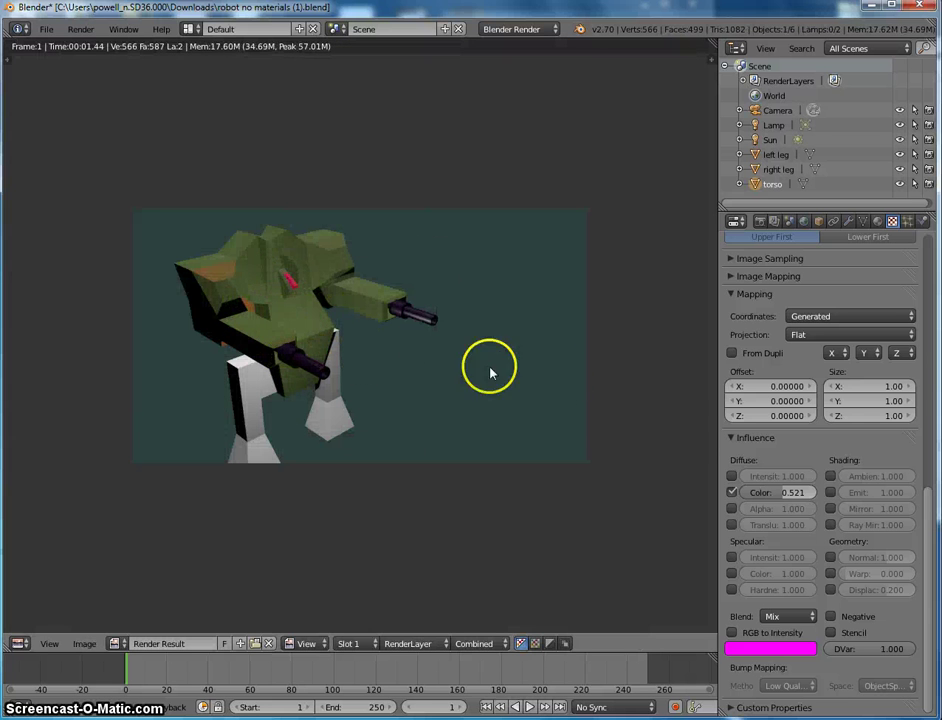
pyautogui.press('Escape')
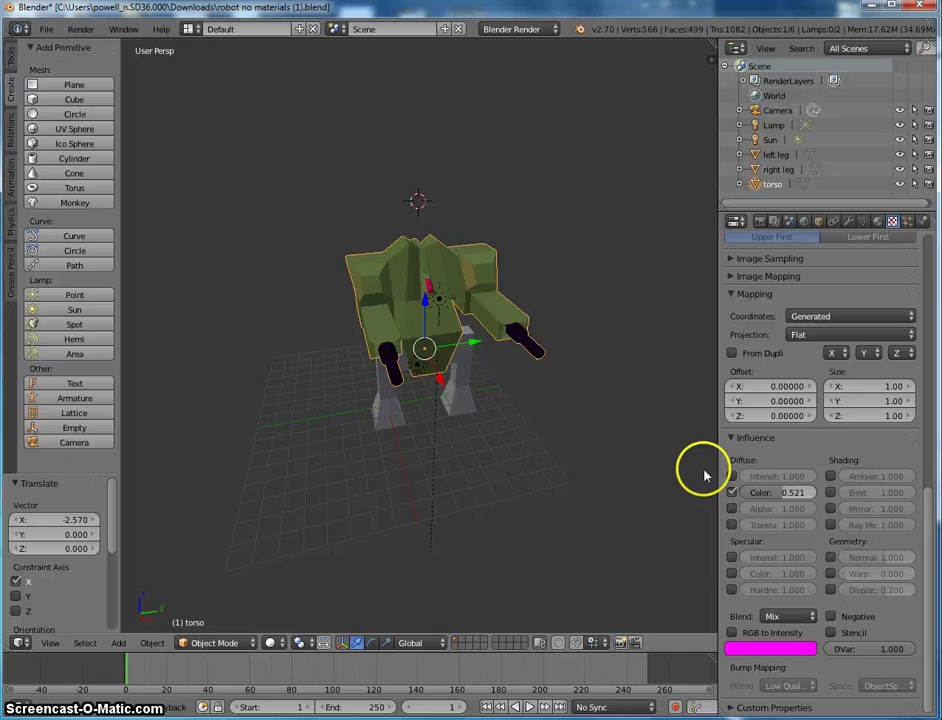
pyautogui.click(829, 558)
pyautogui.press('F12')
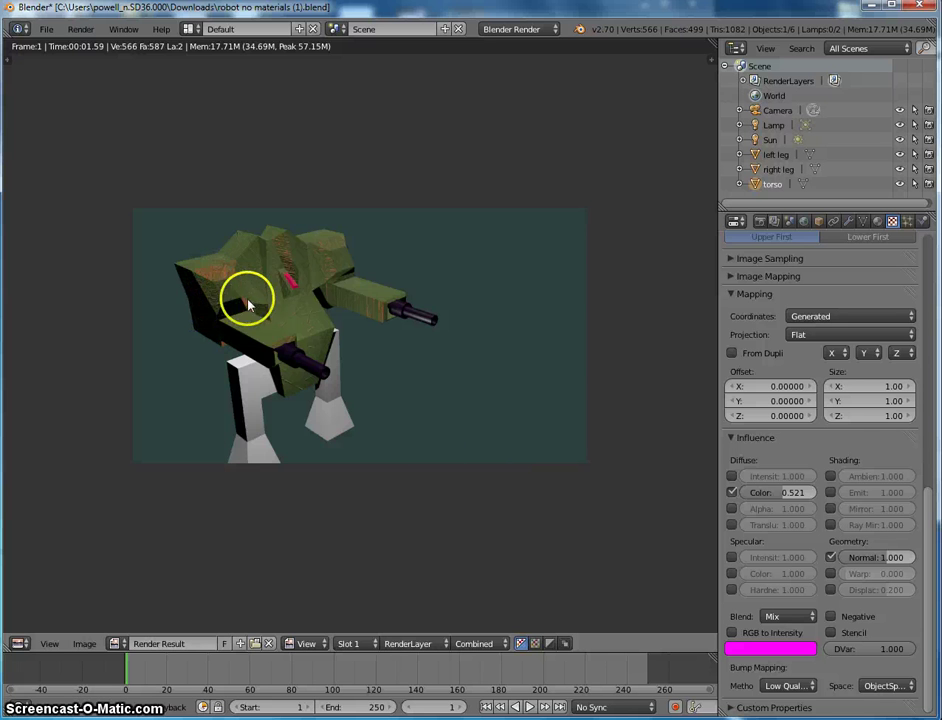
# Step: Zoom in and out on the bumpy-iron render, then return to the 3D view and orbit the robot
pyautogui.scroll(5, 222, 298)
pyautogui.scroll(-1, 224, 210)
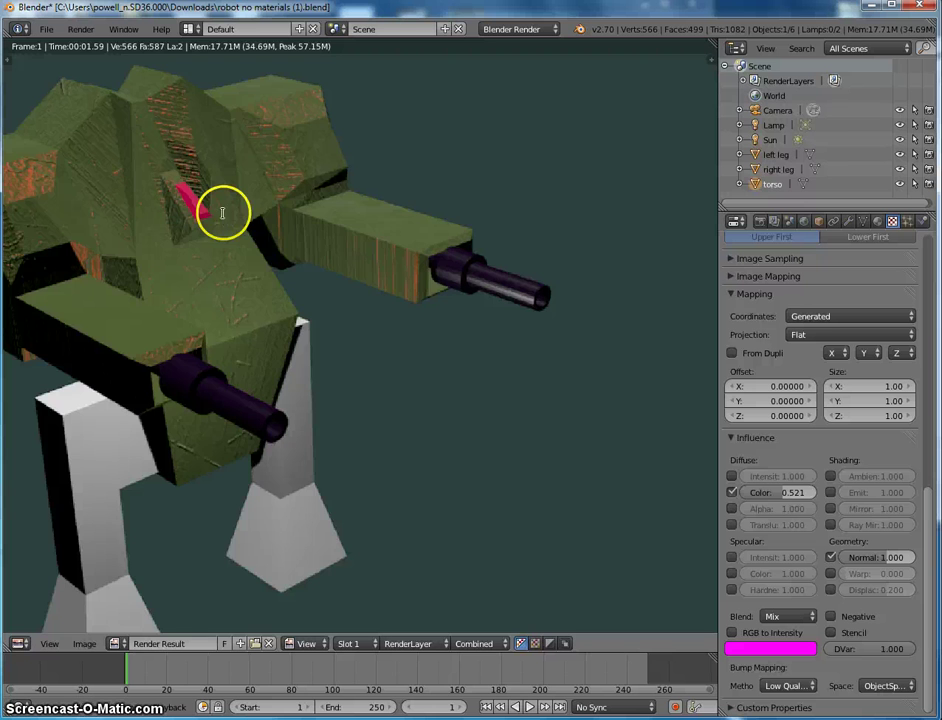
pyautogui.press('space')
pyautogui.press('Escape')
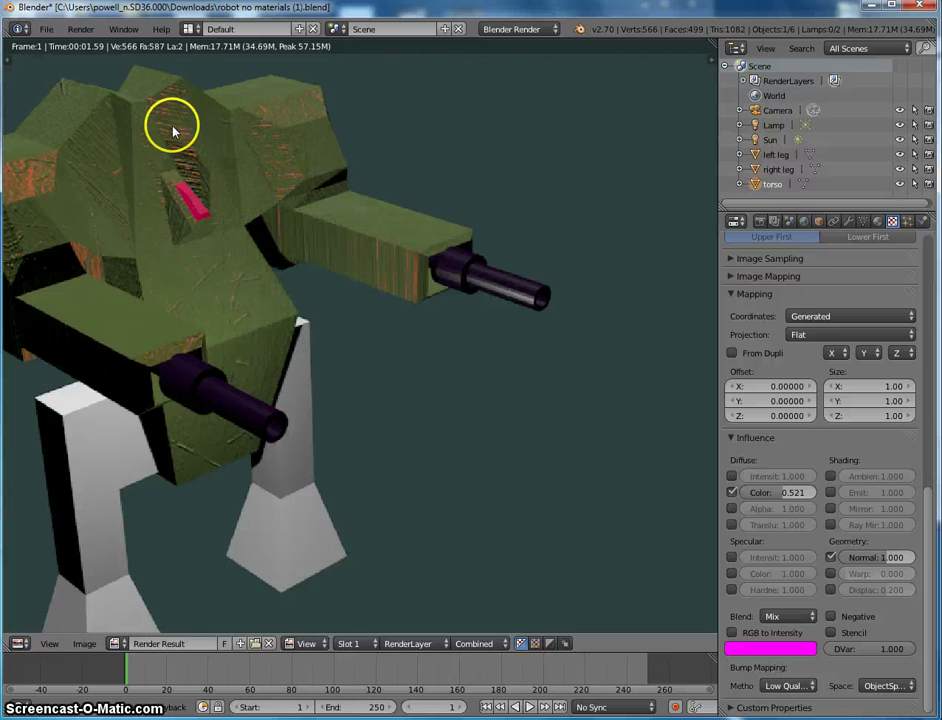
pyautogui.scroll(1, 180, 127)
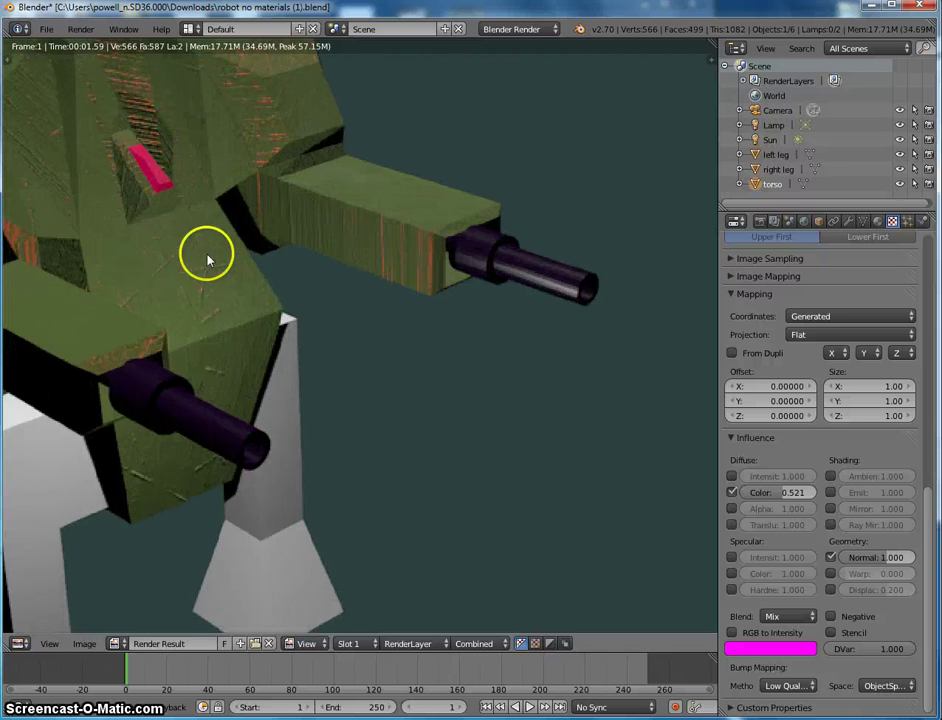
pyautogui.scroll(-1, 270, 160)
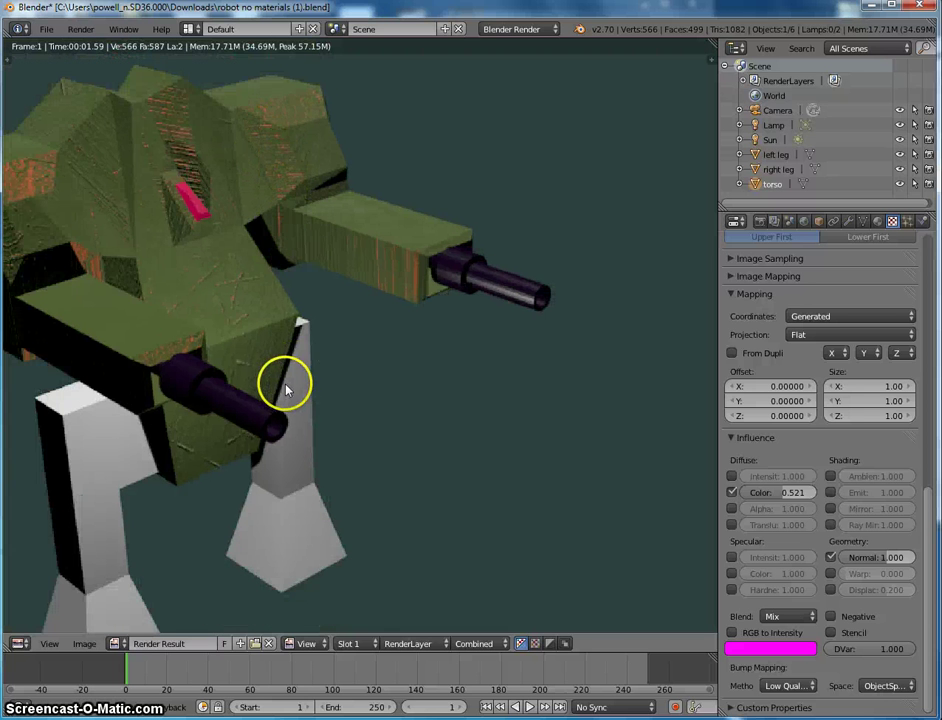
pyautogui.scroll(-1, 203, 318)
pyautogui.scroll(-1, 203, 318)
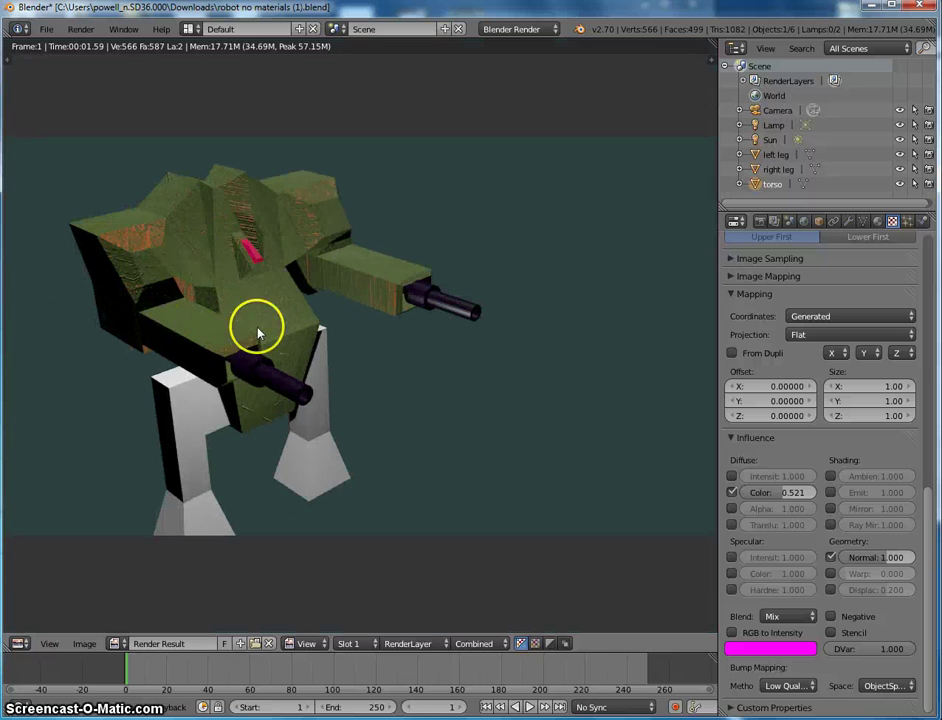
pyautogui.click(363, 356)
pyautogui.press('Escape')
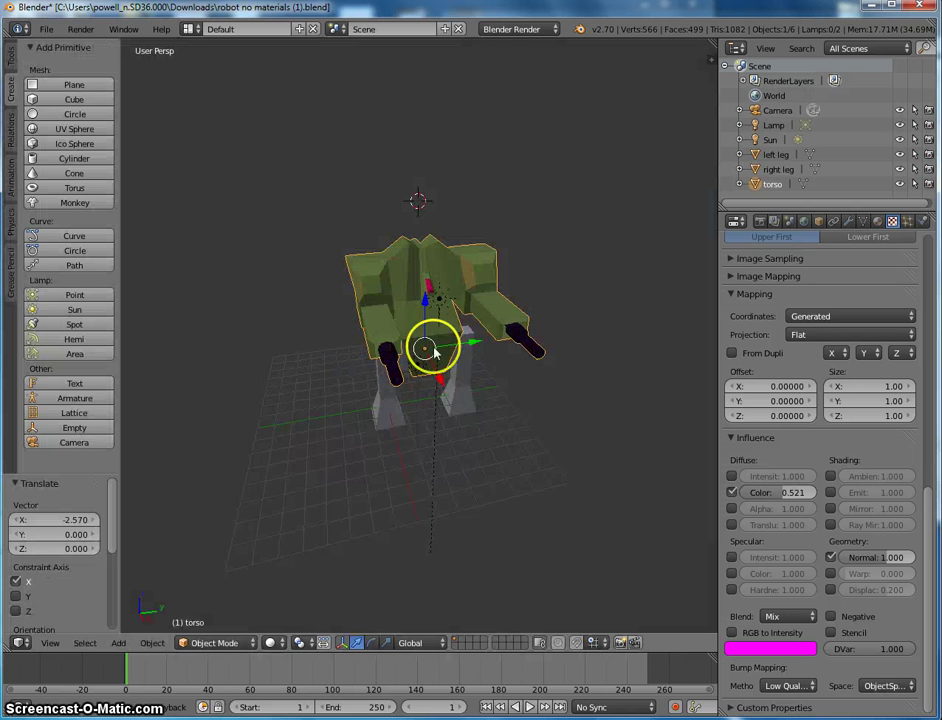
pyautogui.moveTo(492, 349); pyautogui.dragTo(574, 348, button='middle')
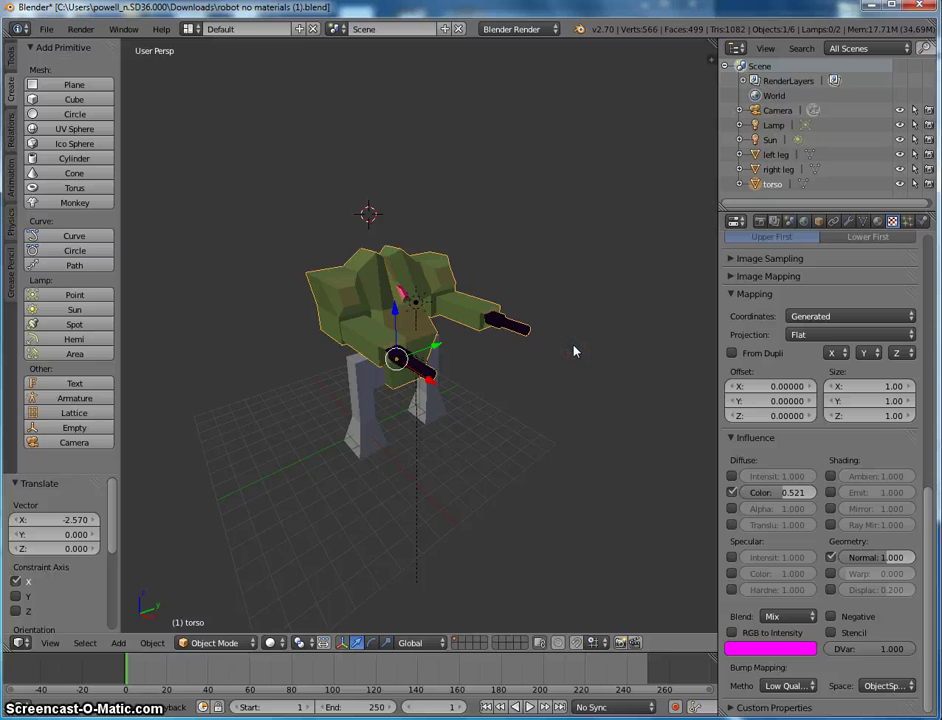